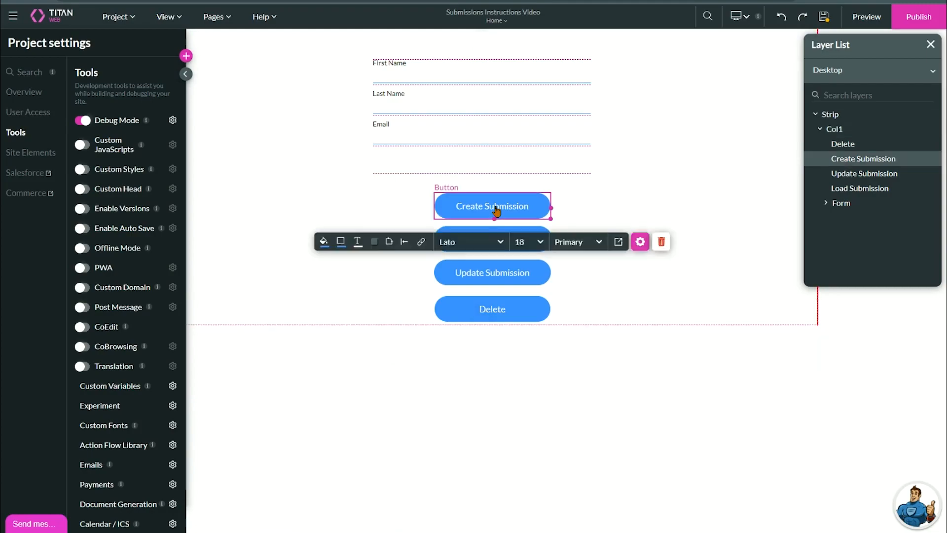
# Add a Submissions node after Start in the Create Submission button's on-click flow, using the Store action with Create
pyautogui.click(422, 242)
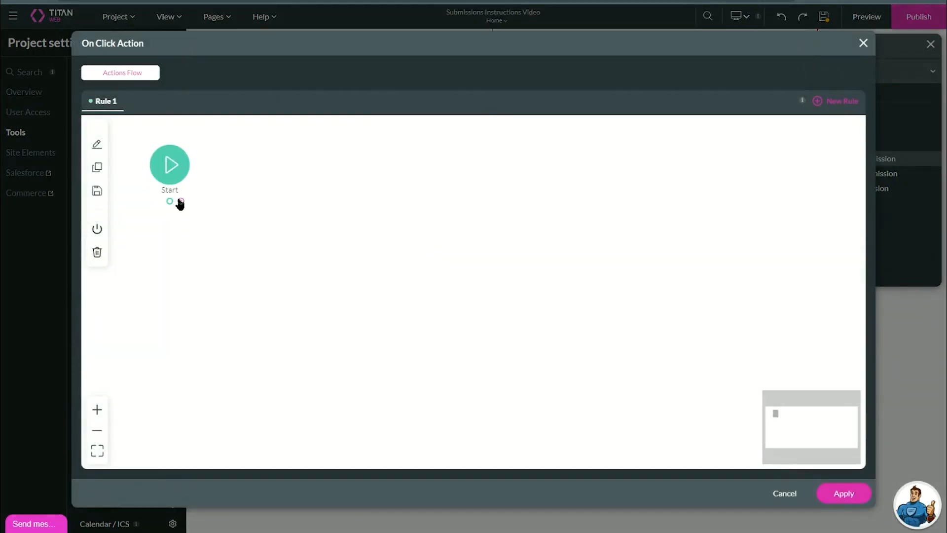
pyautogui.click(180, 201)
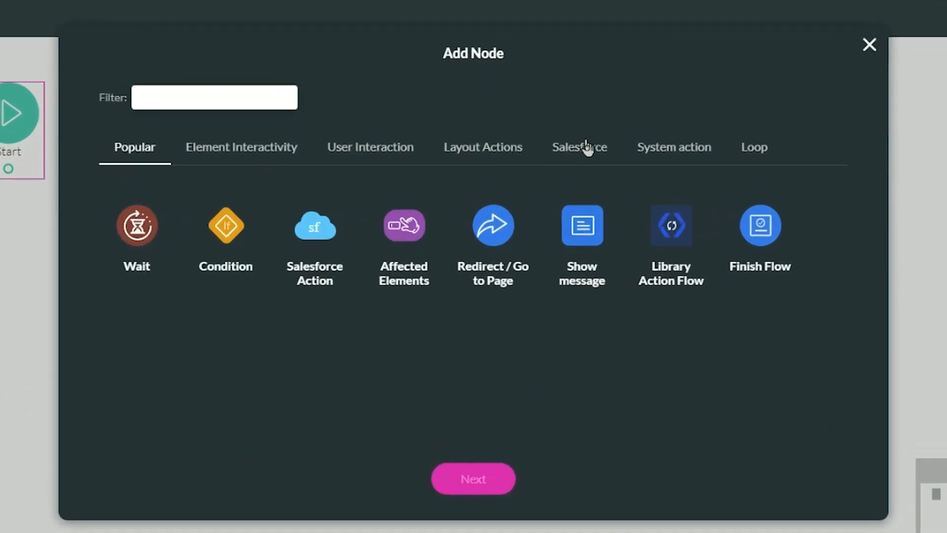
pyautogui.click(642, 143)
pyautogui.click(586, 232)
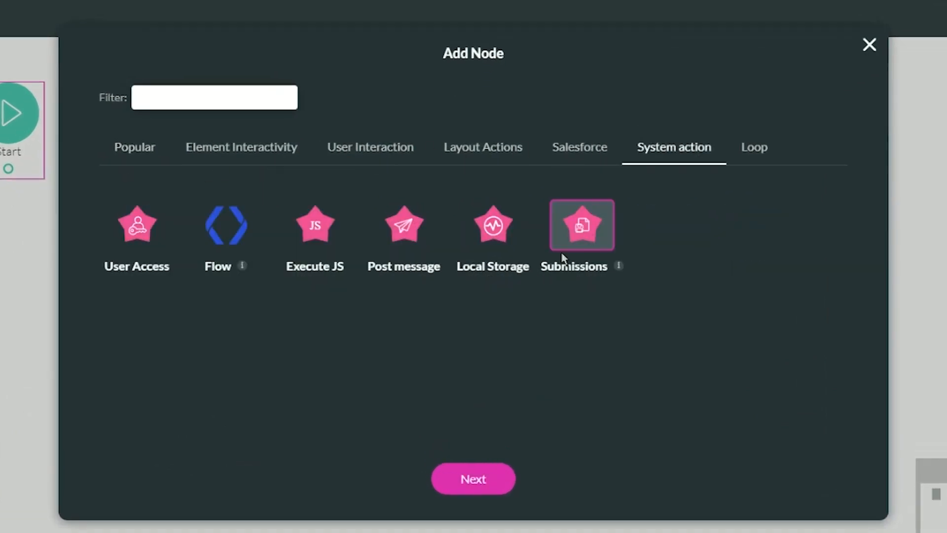
pyautogui.click(500, 469)
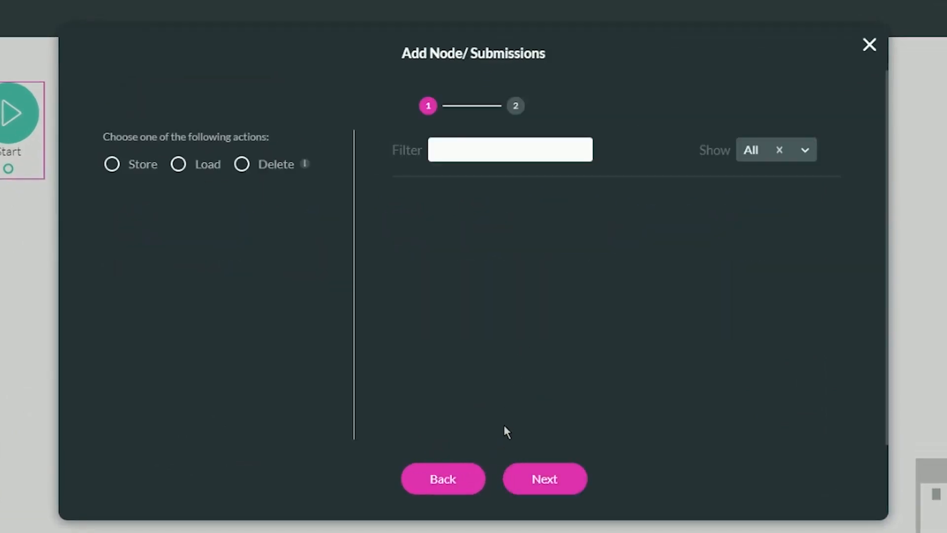
pyautogui.click(129, 169)
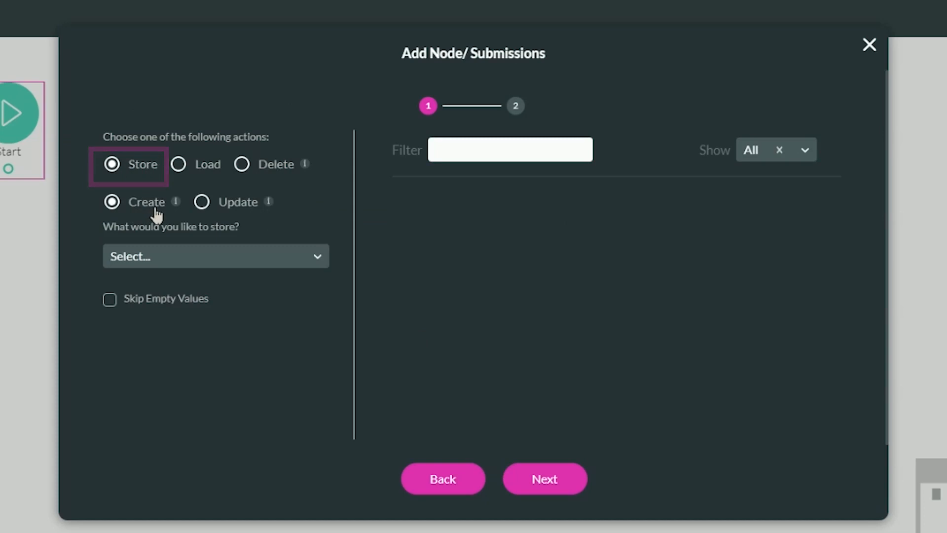
# Try On Page as the data to store and review the fields it maps
pyautogui.click(162, 262)
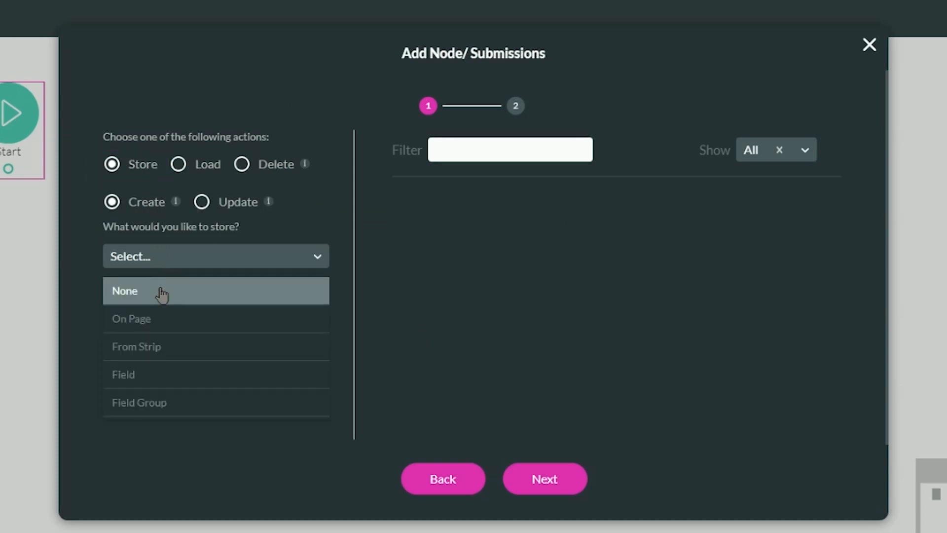
pyautogui.click(157, 319)
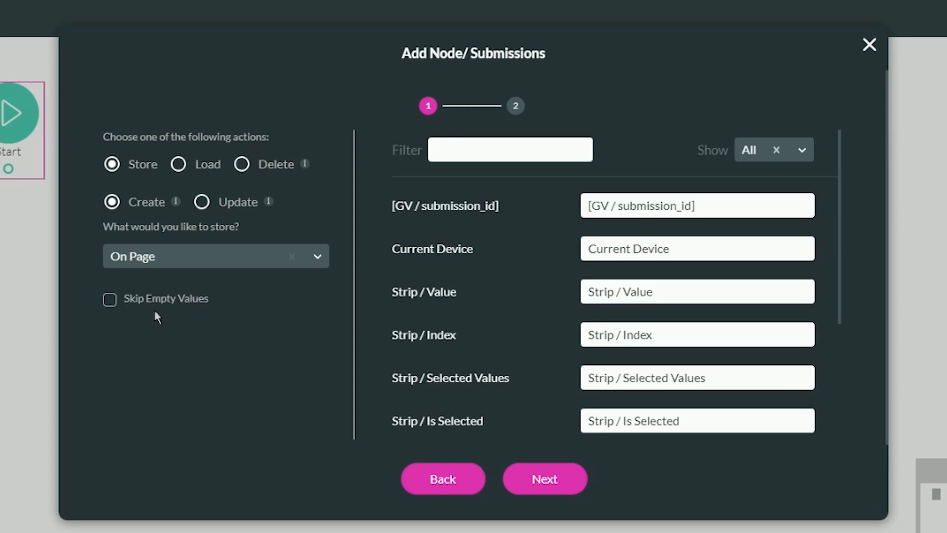
pyautogui.scroll(-3, 394, 286)
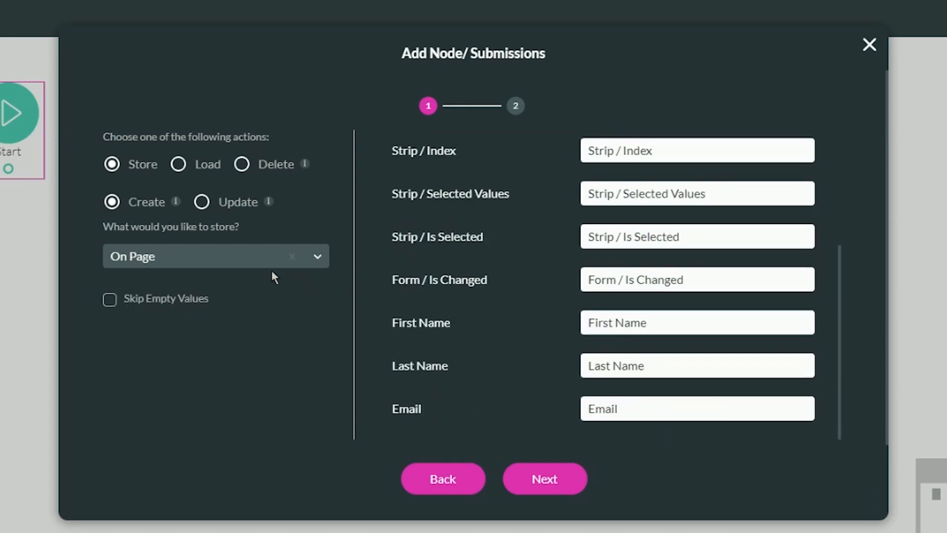
# Try storing the data From Strip, with Home / Strip as the strip element
pyautogui.click(250, 265)
pyautogui.click(215, 342)
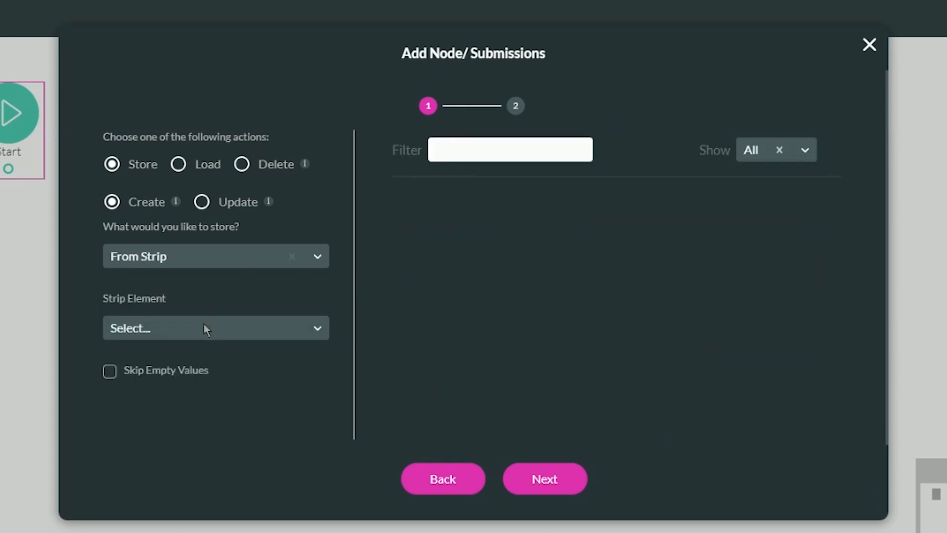
pyautogui.click(204, 328)
pyautogui.click(196, 361)
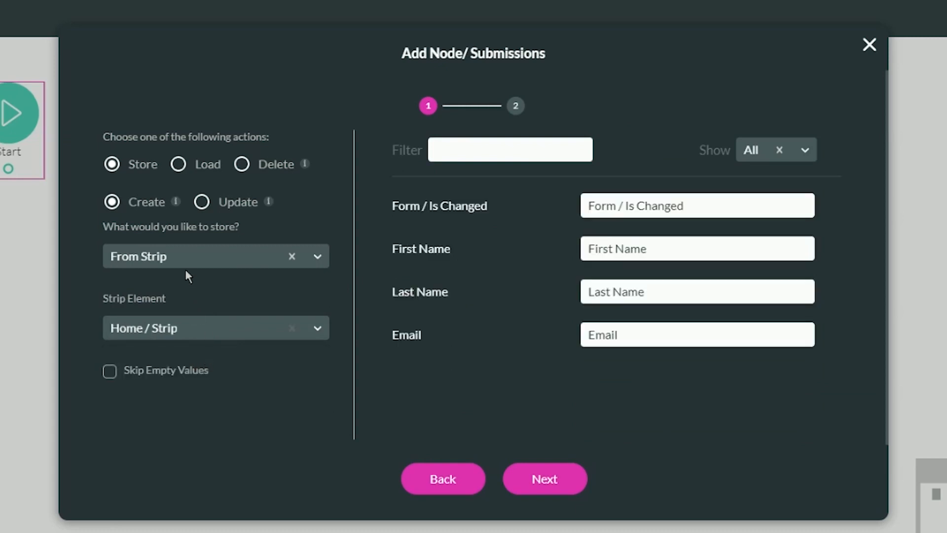
# Try Field as the data to store and view its field choices
pyautogui.click(186, 263)
pyautogui.click(184, 373)
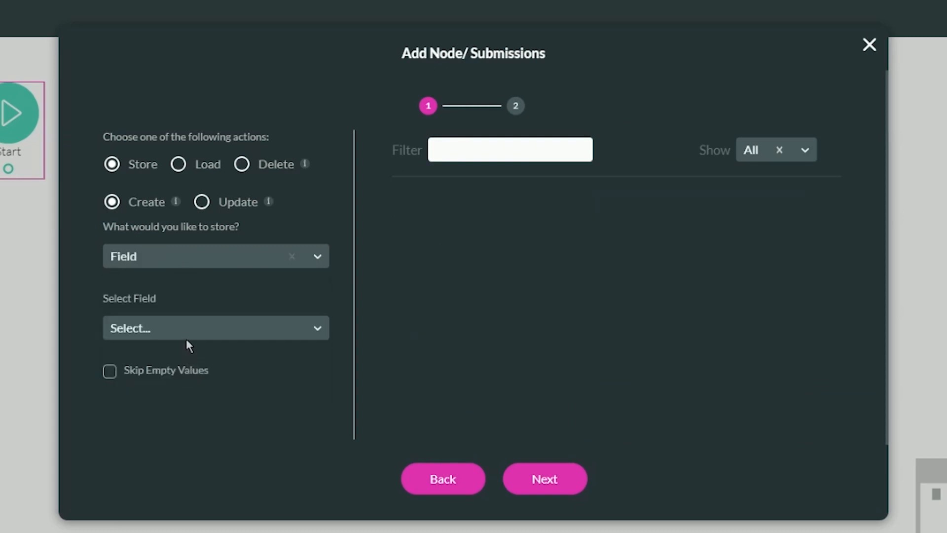
pyautogui.click(186, 336)
# Store a Field Group made up of the First Name, Last Name and Email fields
pyautogui.click(201, 258)
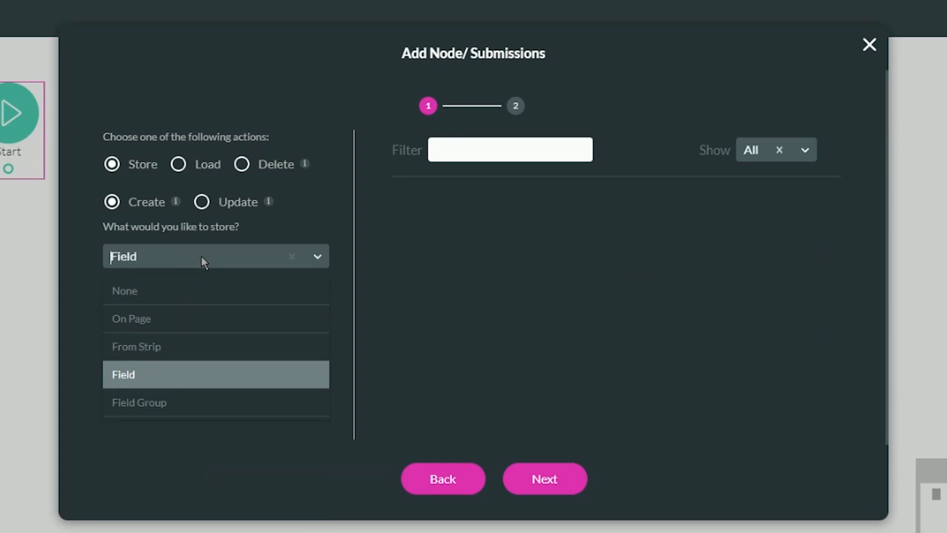
pyautogui.click(185, 402)
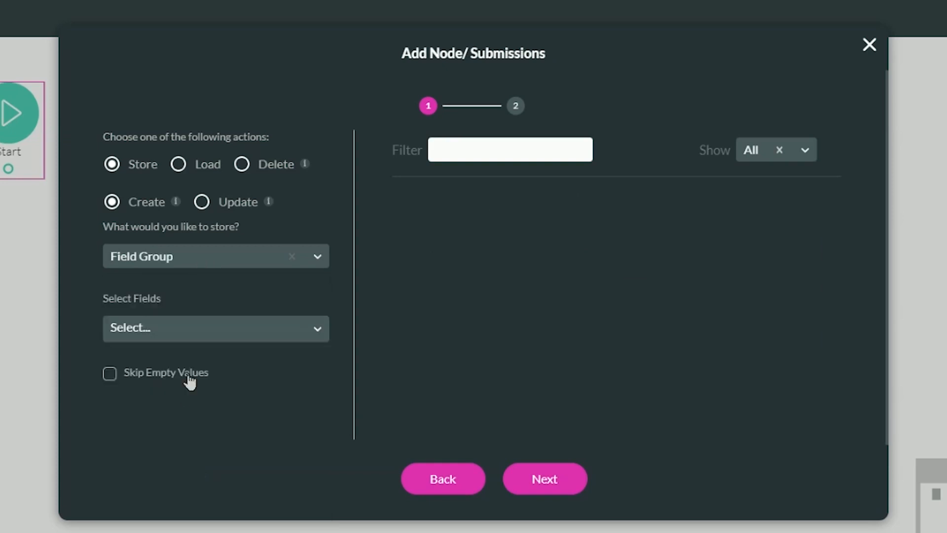
pyautogui.click(189, 327)
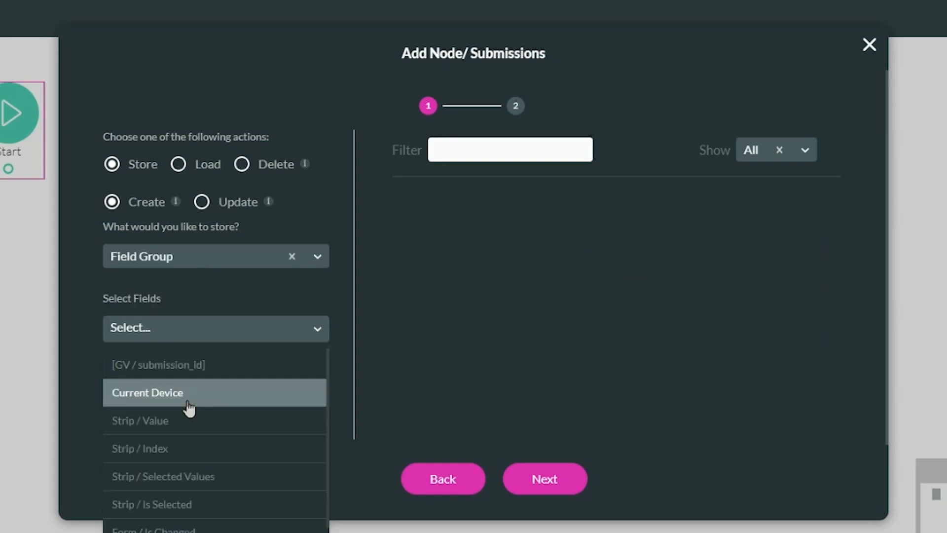
pyautogui.scroll(-1, 198, 429)
pyautogui.click(182, 504)
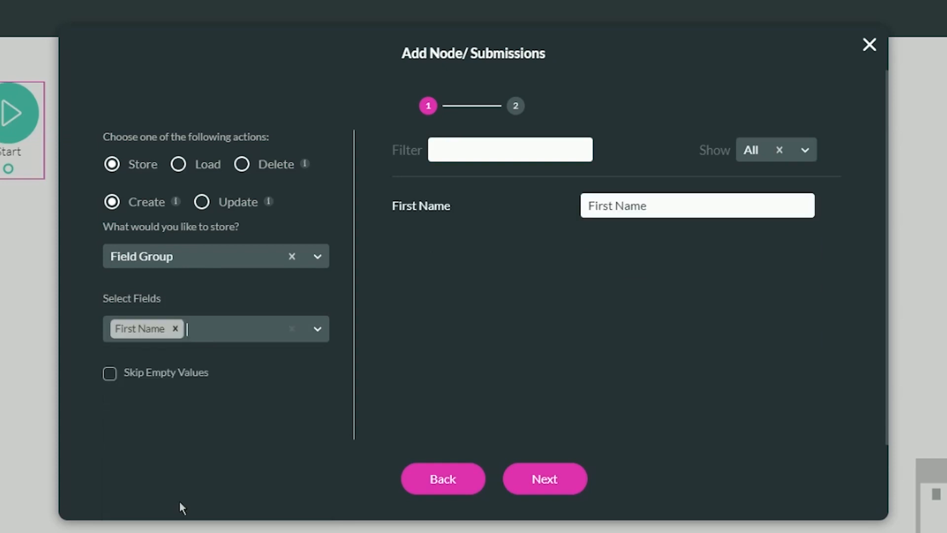
pyautogui.click(224, 339)
pyautogui.scroll(-1, 202, 469)
pyautogui.click(200, 525)
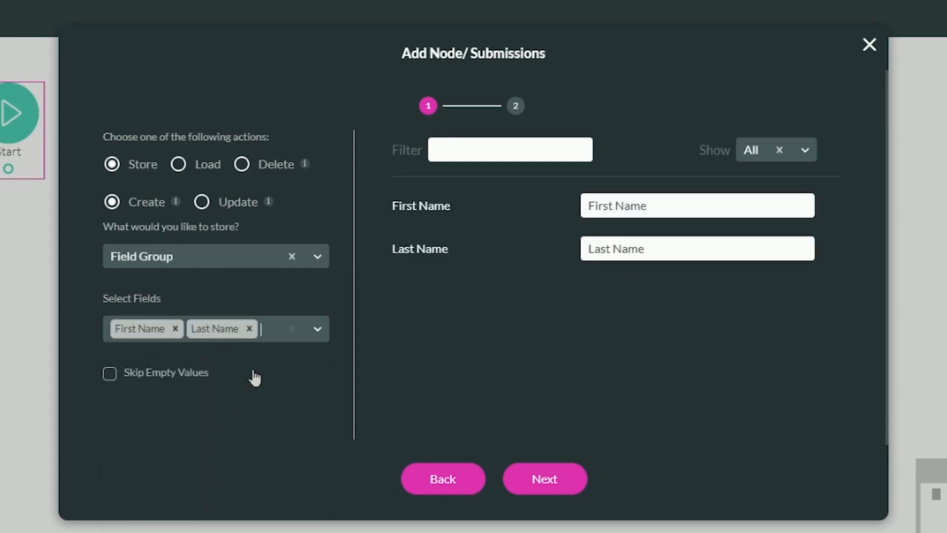
pyautogui.click(254, 331)
pyautogui.scroll(-1, 253, 513)
pyautogui.click(253, 508)
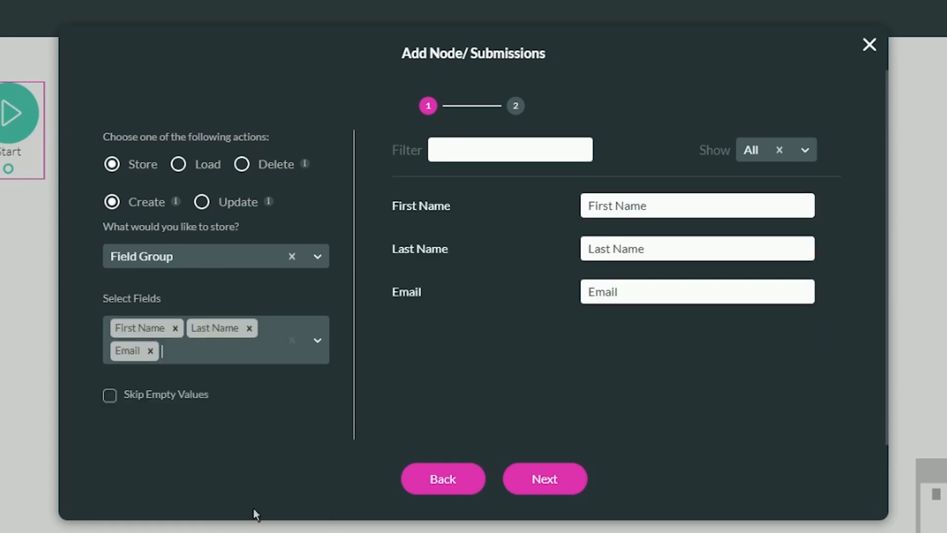
# Map First Name to f_name, Last Name to l_name and Email to email, and continue to the node's second page
pyautogui.click(592, 206)
pyautogui.hotkey('ctrl', 'a')
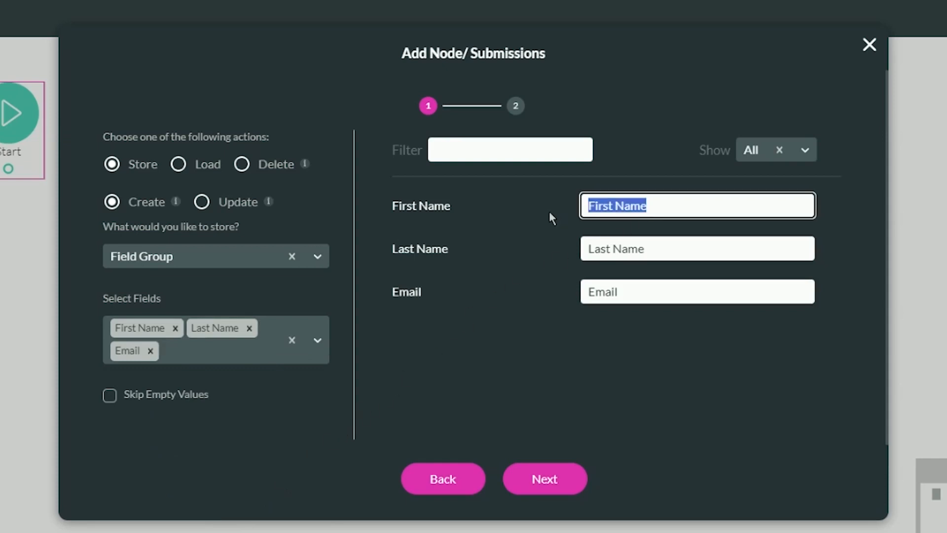
pyautogui.write('f_name')
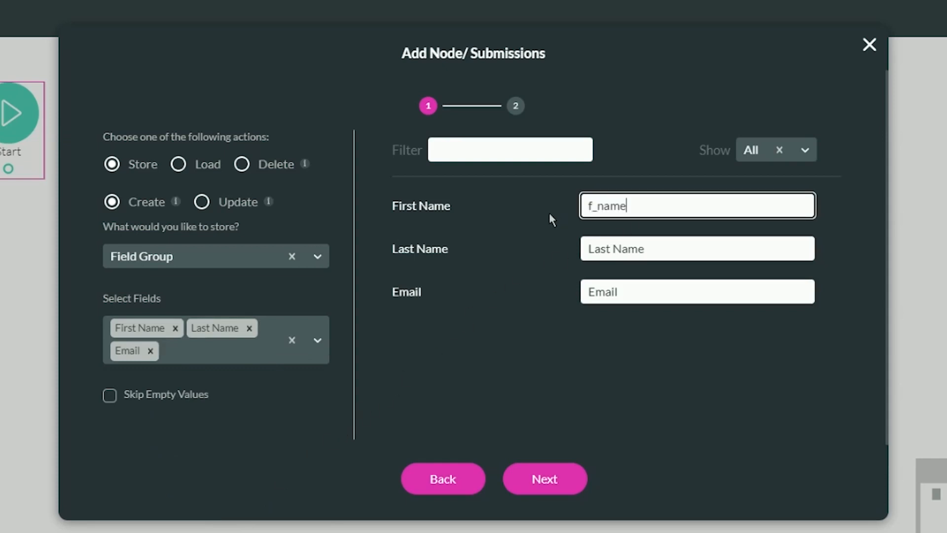
pyautogui.press('Tab')
pyautogui.write('l_name')
pyautogui.press('Tab')
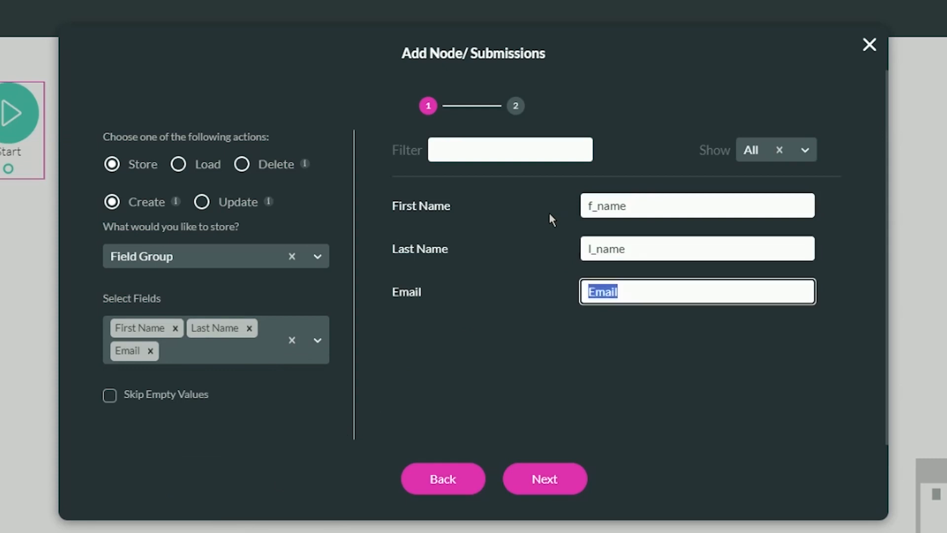
pyautogui.write('email')
pyautogui.click(561, 484)
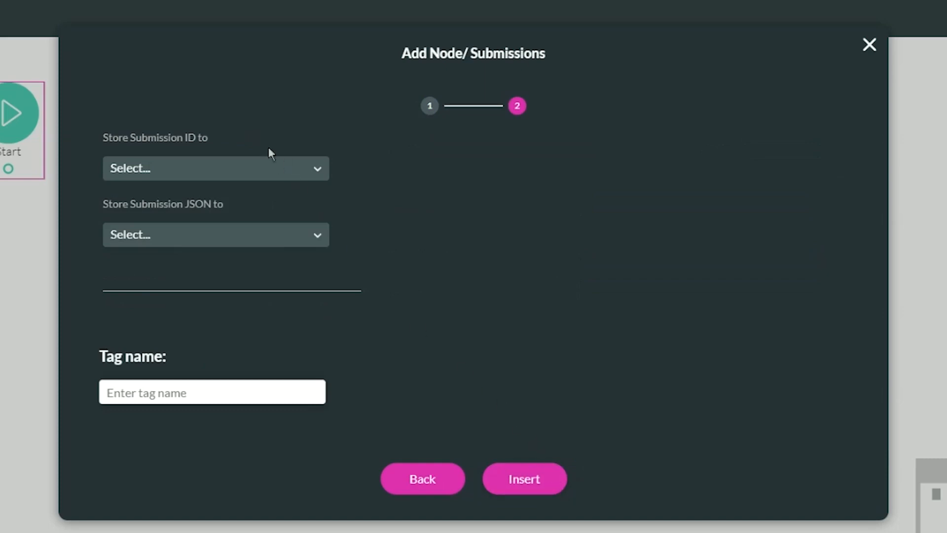
# Store the submission ID to [GV / submission_id], insert the node and apply the Create Submission button's flow
pyautogui.click(205, 173)
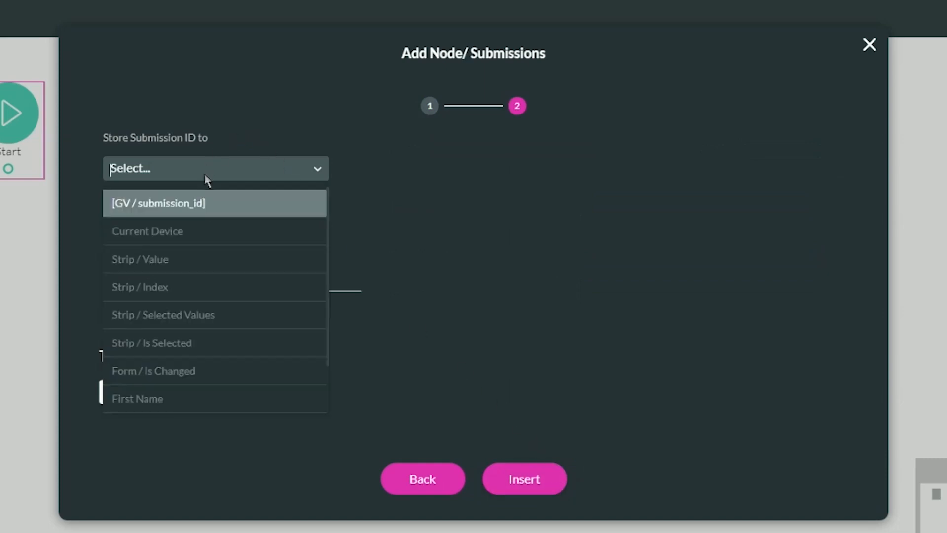
pyautogui.click(183, 204)
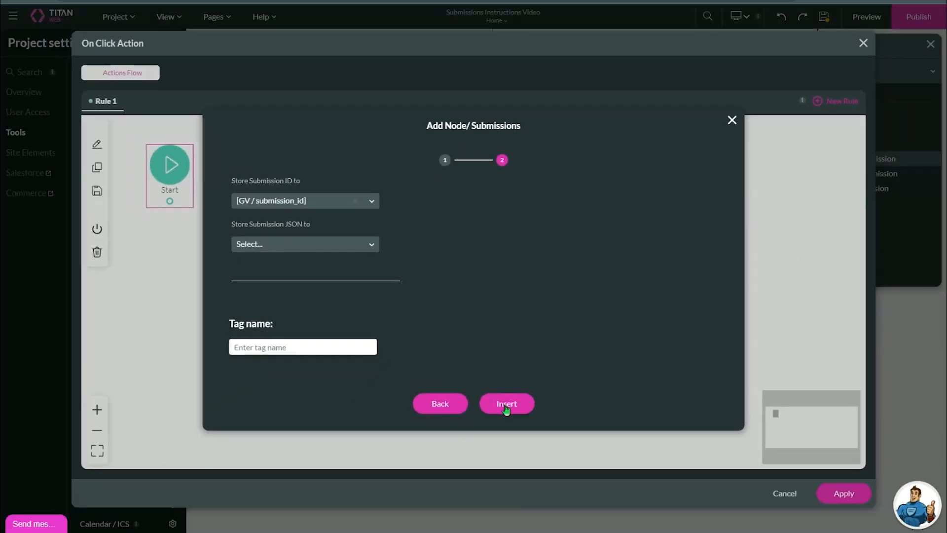
pyautogui.click(525, 479)
pyautogui.click(835, 493)
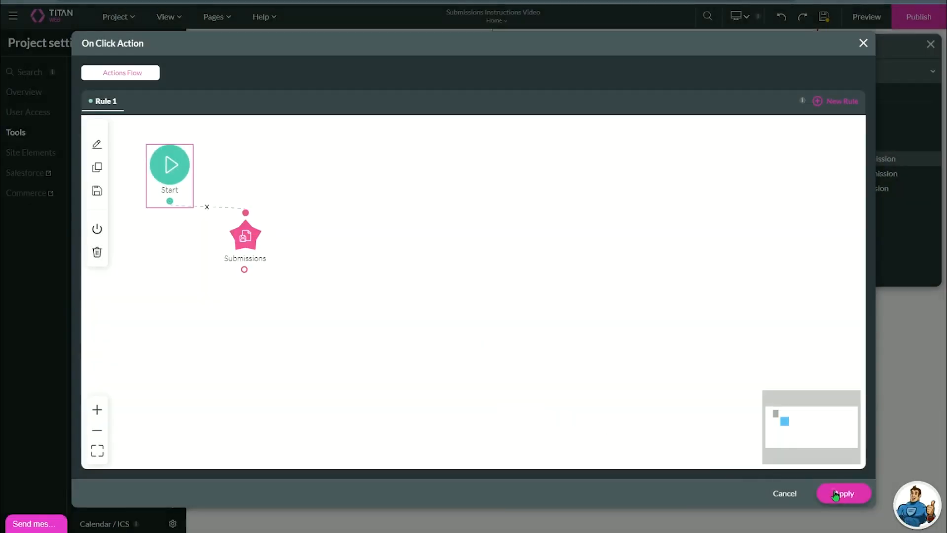
pyautogui.click(541, 363)
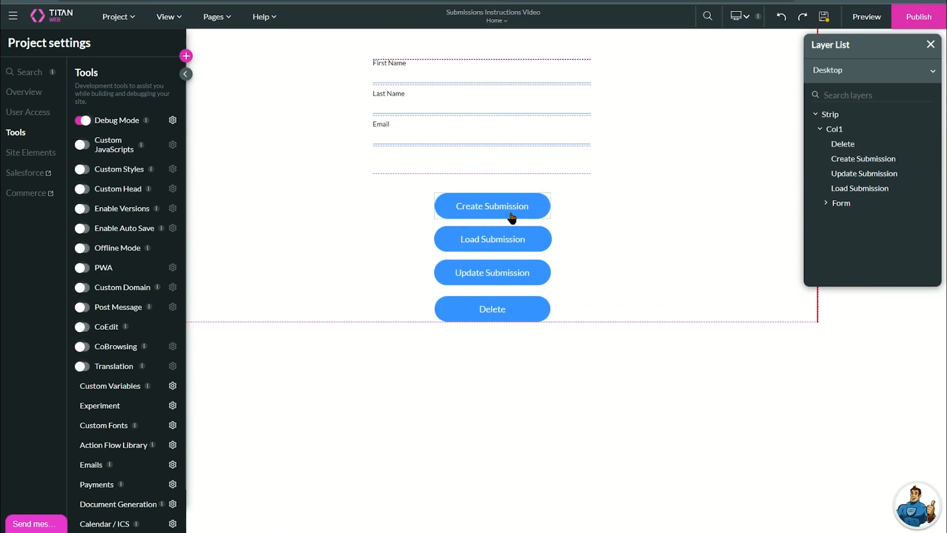
# Add a Submissions node after Start in the Load Submission button's on-click flow, using the Load action
pyautogui.click(492, 243)
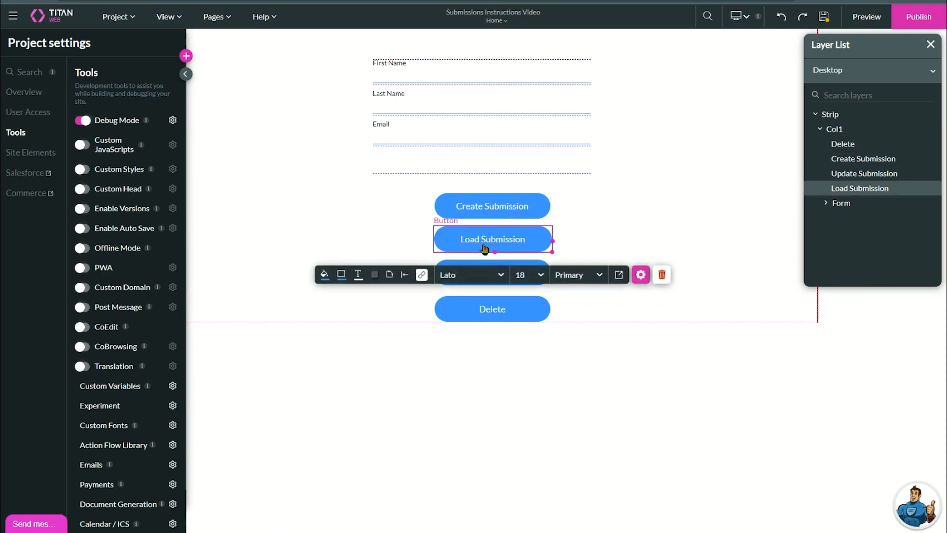
pyautogui.click(421, 276)
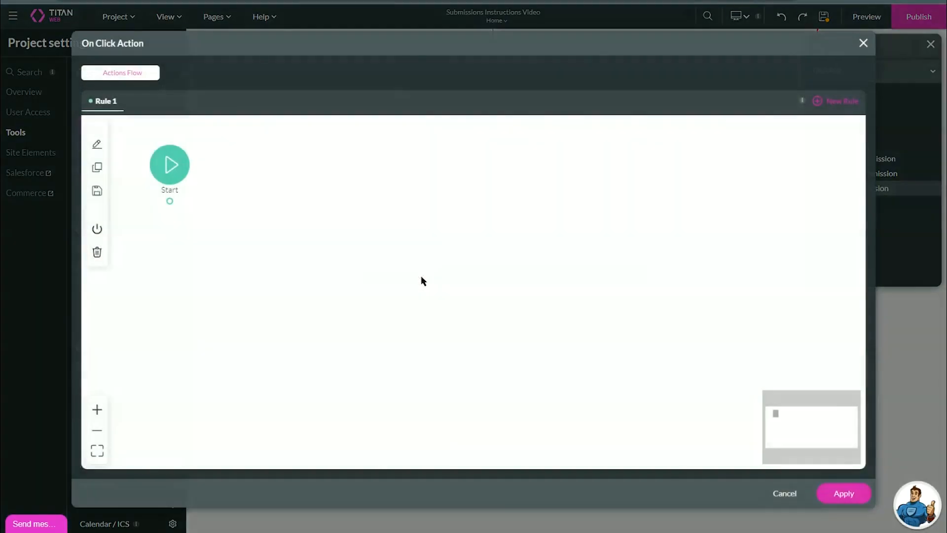
pyautogui.click(173, 201)
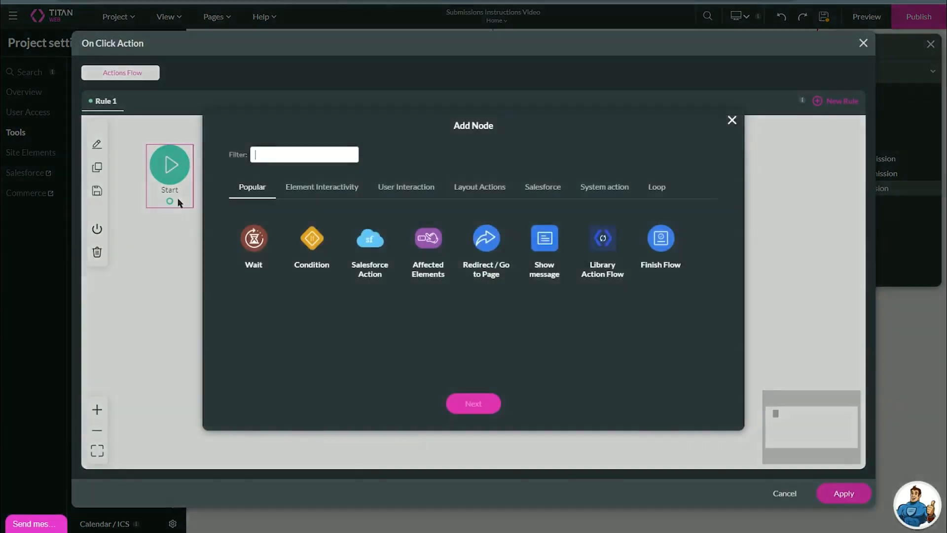
pyautogui.click(674, 147)
pyautogui.click(582, 223)
pyautogui.click(474, 478)
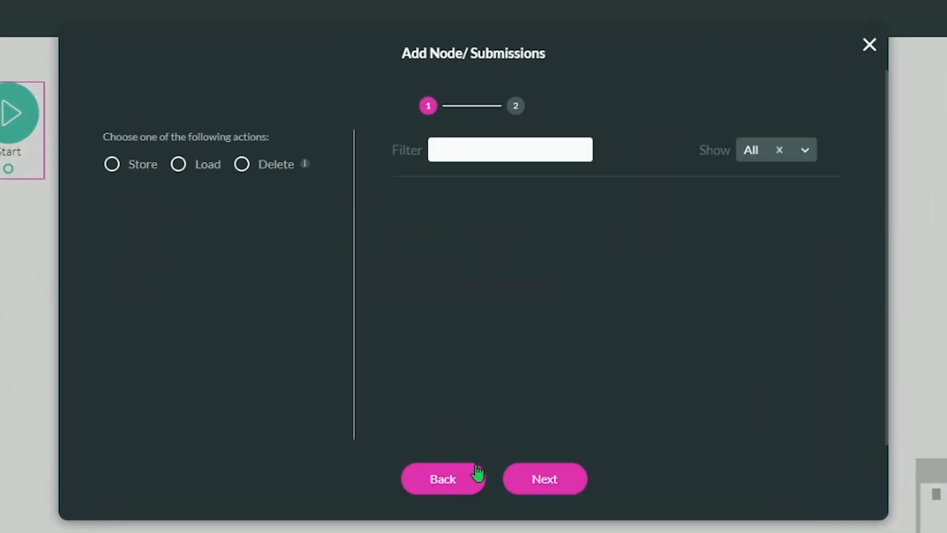
pyautogui.click(191, 171)
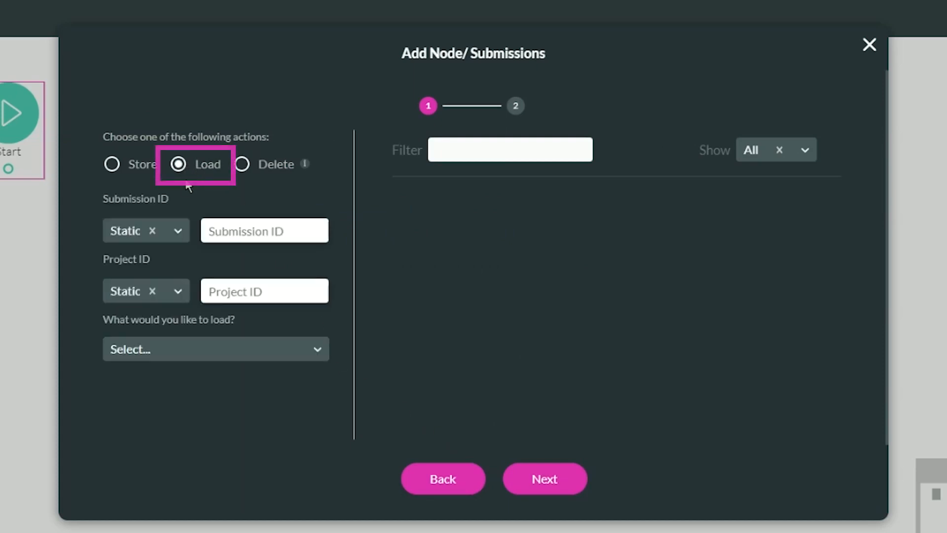
# Take the Submission ID to load from the field [GV / submission_id]
pyautogui.click(228, 232)
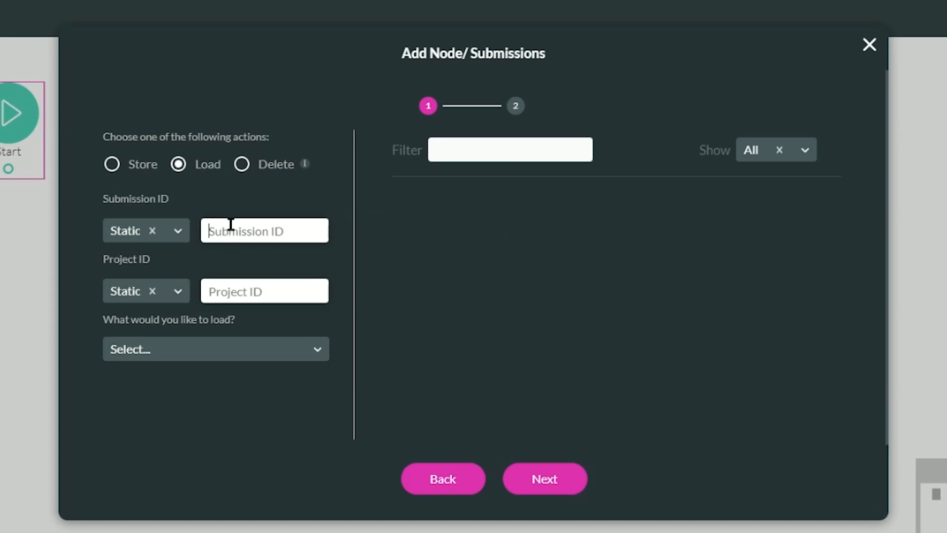
pyautogui.click(180, 231)
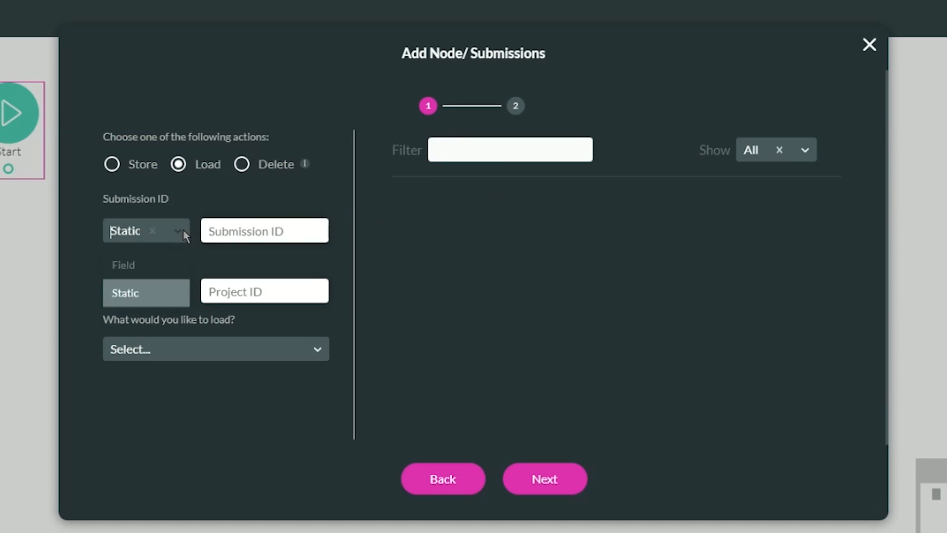
pyautogui.click(170, 259)
pyautogui.click(218, 239)
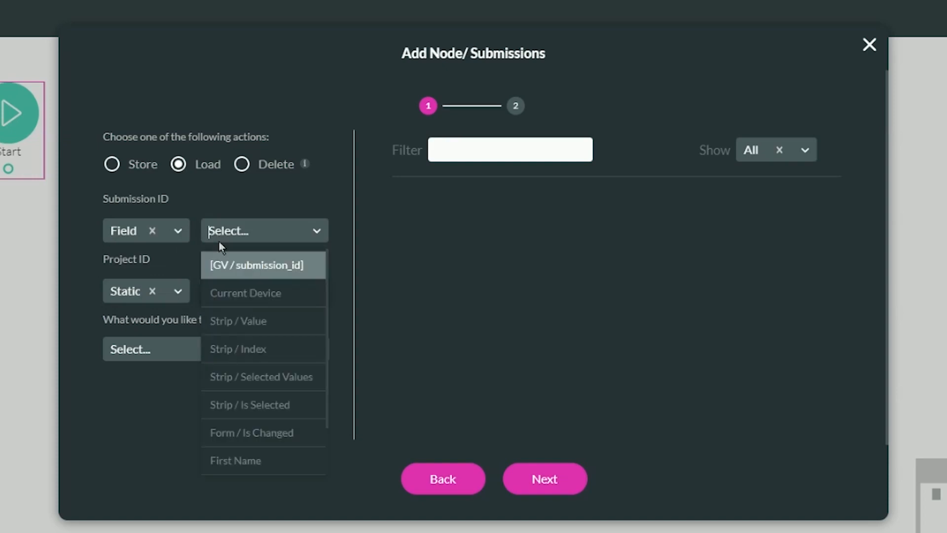
pyautogui.click(232, 265)
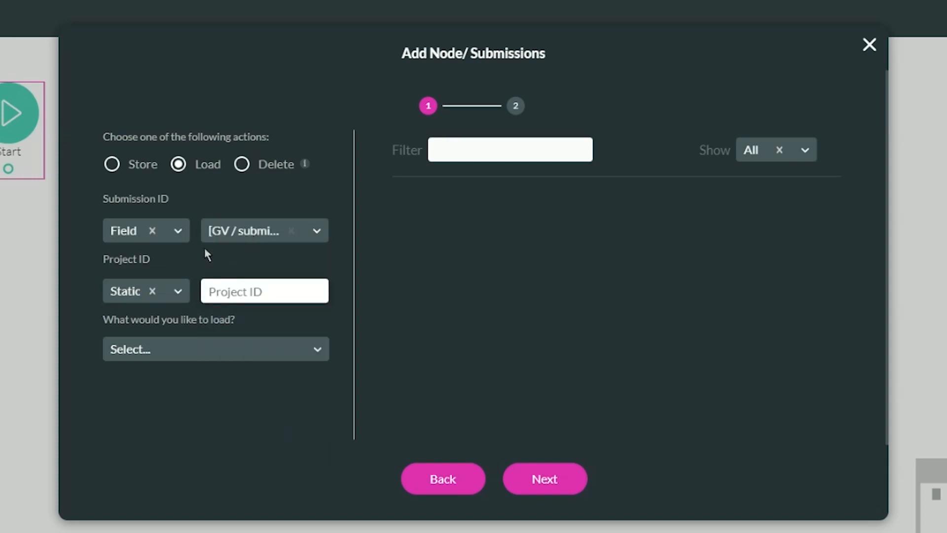
# Try a static project ID for the submission to load, then switch the Project ID source to Field
pyautogui.click(170, 299)
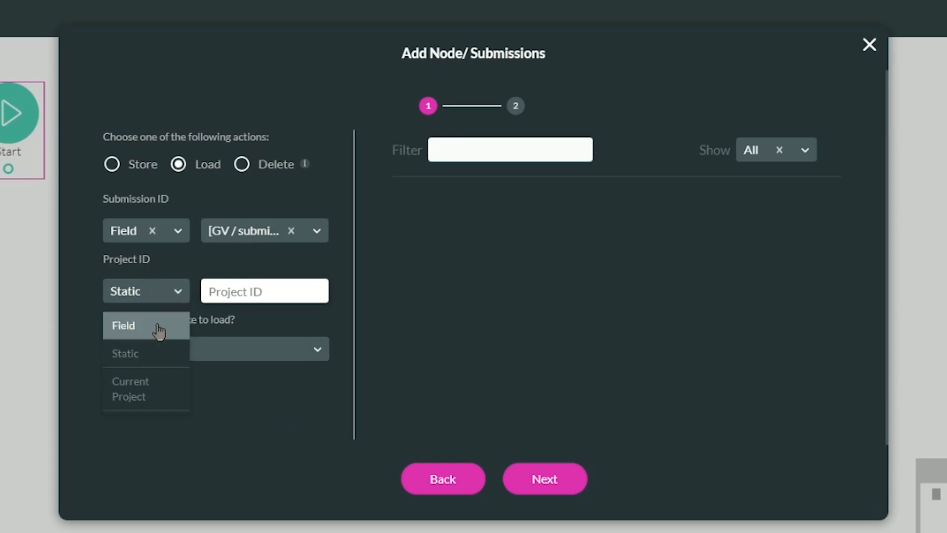
pyautogui.click(142, 355)
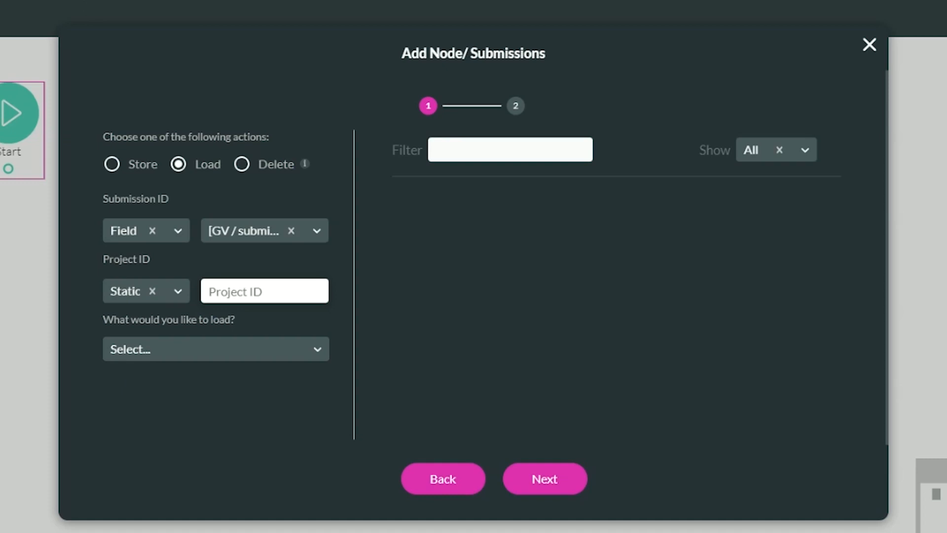
pyautogui.click(230, 283)
pyautogui.write('6502e66d9fe373ce7eb3019c')
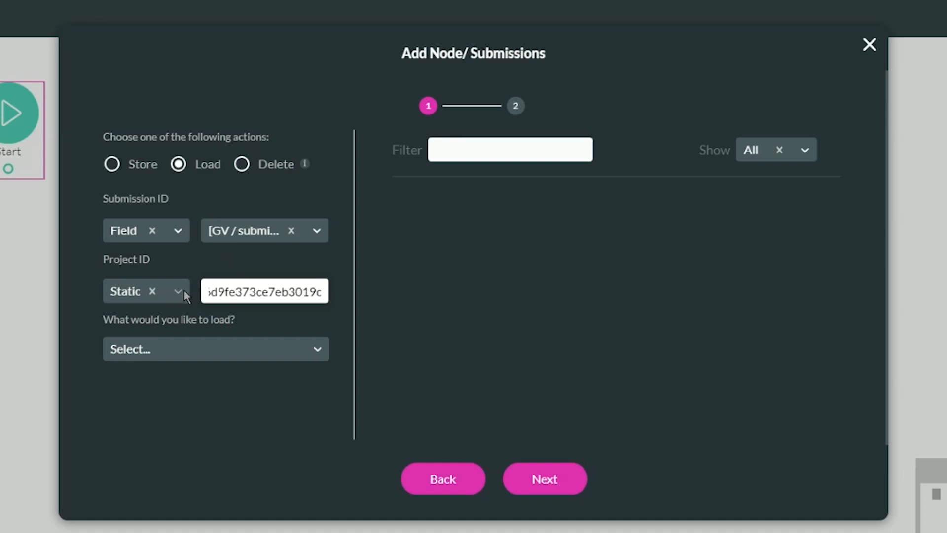
pyautogui.click(183, 293)
pyautogui.click(162, 325)
# Set the Project ID source to Current Project and choose Field Group as what to load
pyautogui.click(180, 295)
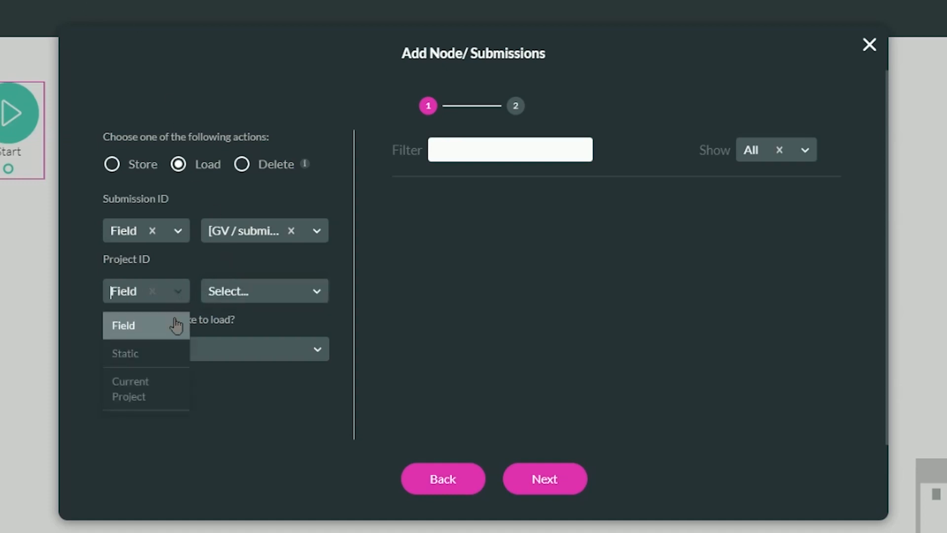
pyautogui.click(161, 392)
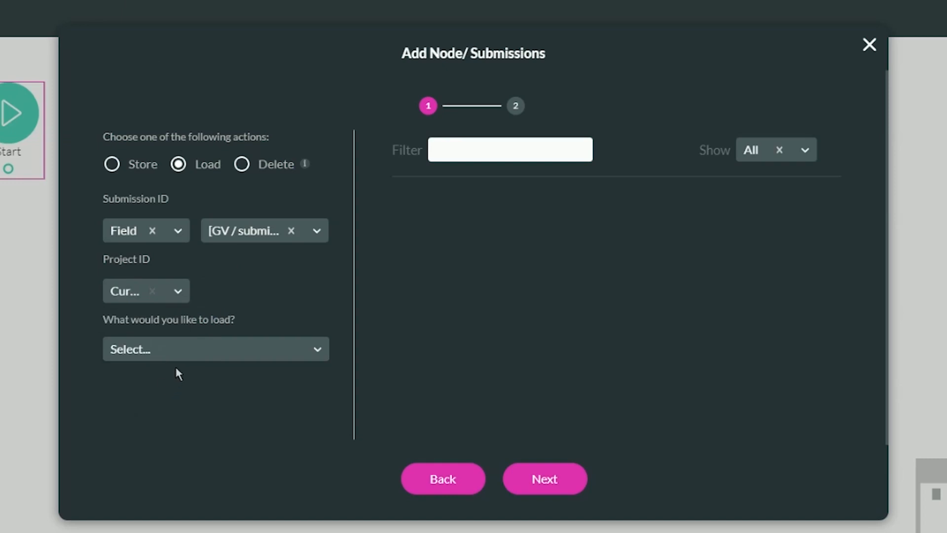
pyautogui.click(195, 349)
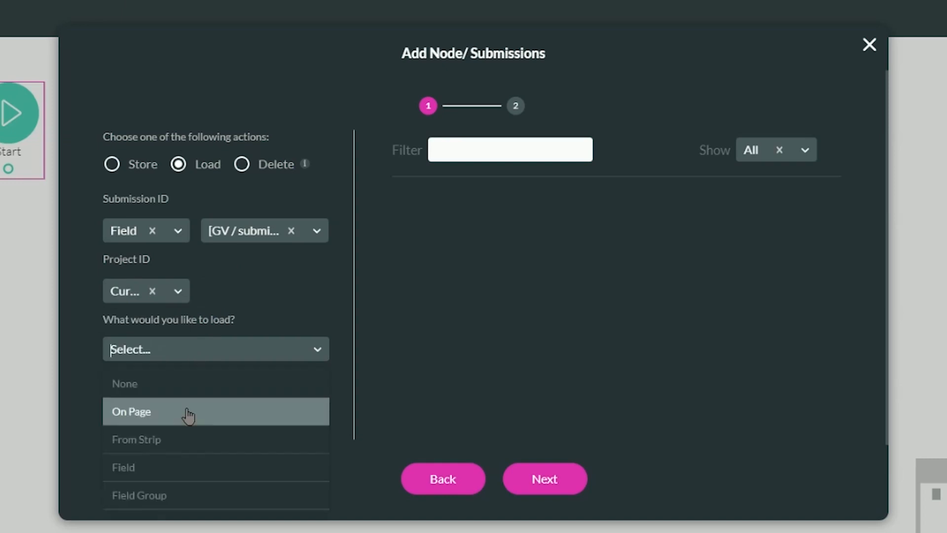
pyautogui.click(176, 494)
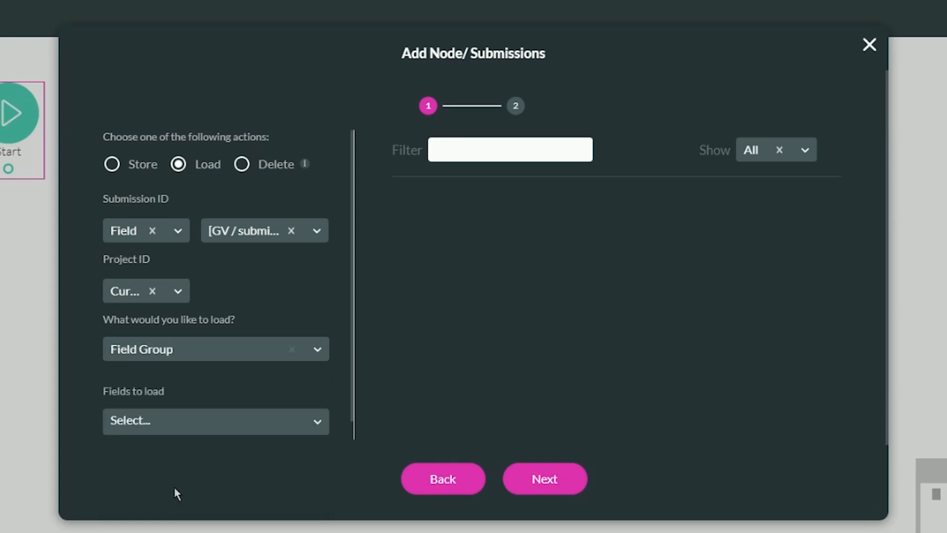
# Select First Name, Last Name and Email as the fields to load
pyautogui.click(187, 427)
pyautogui.click(180, 485)
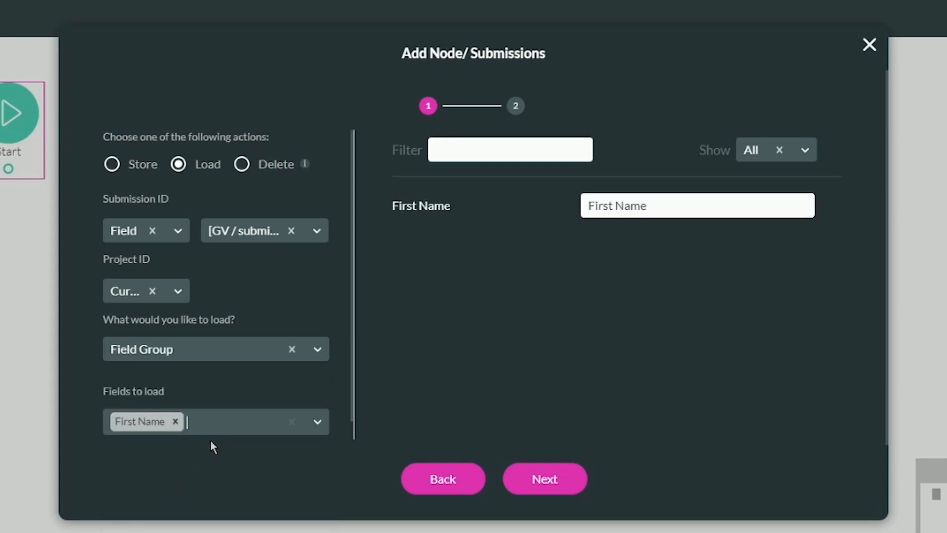
pyautogui.click(212, 428)
pyautogui.click(200, 489)
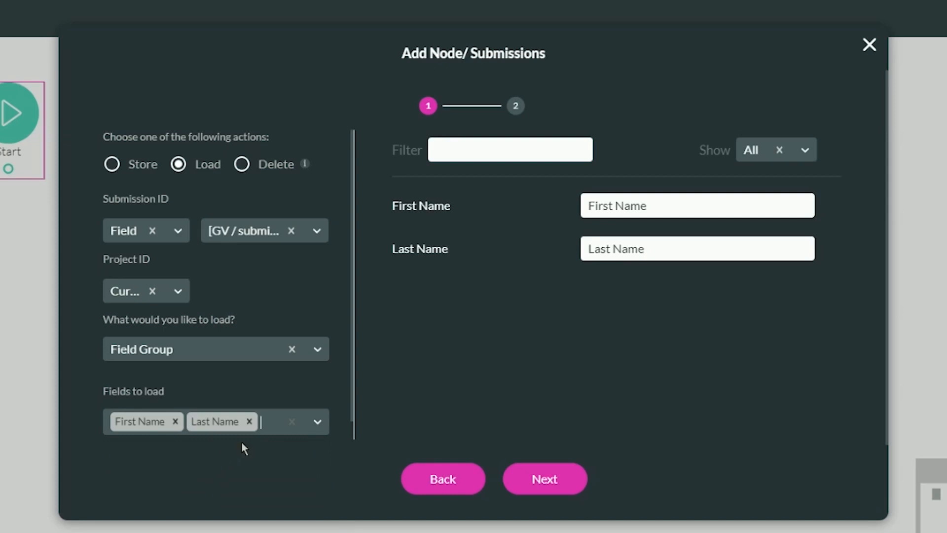
pyautogui.click(269, 435)
pyautogui.click(247, 484)
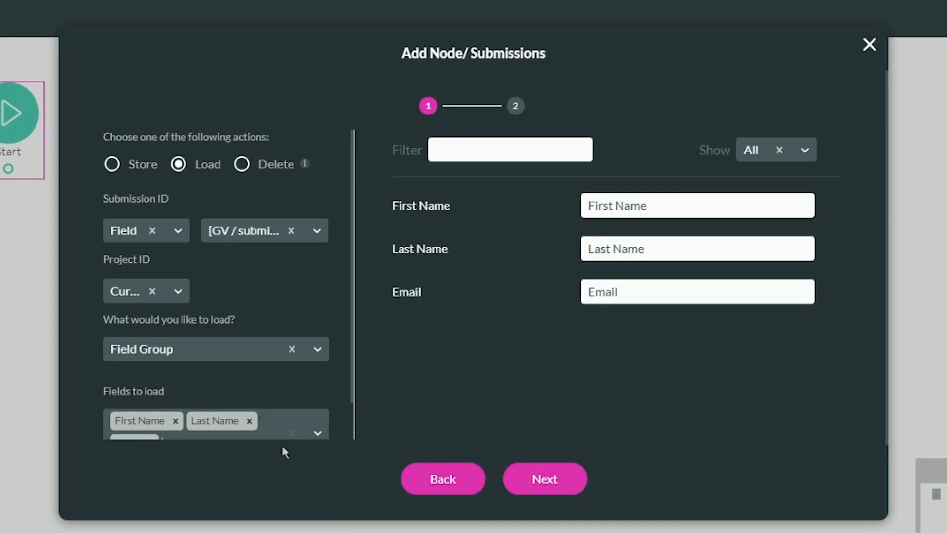
# Map the loaded First Name to f_name, Last Name to l_name and Email to email
pyautogui.tripleClick(687, 203)
pyautogui.write('f_name')
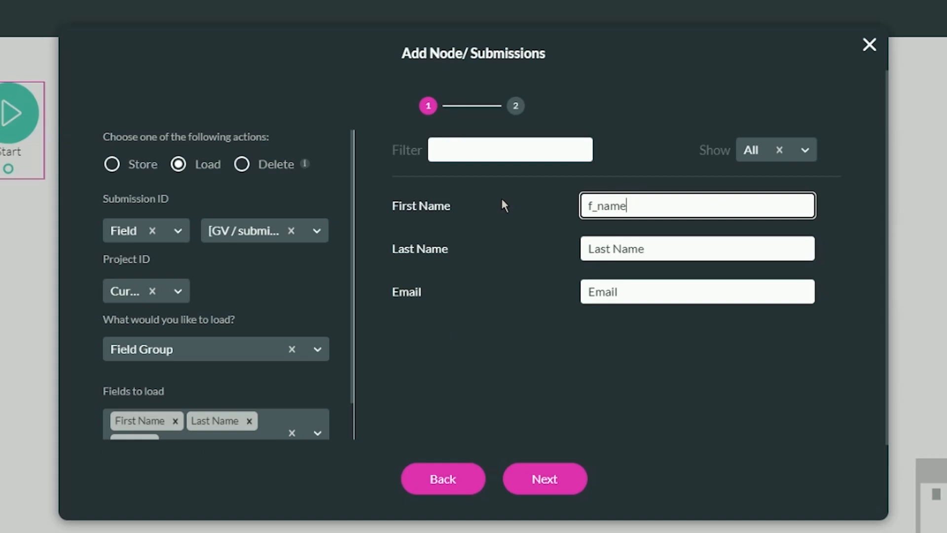
pyautogui.press('Tab')
pyautogui.write('l_name')
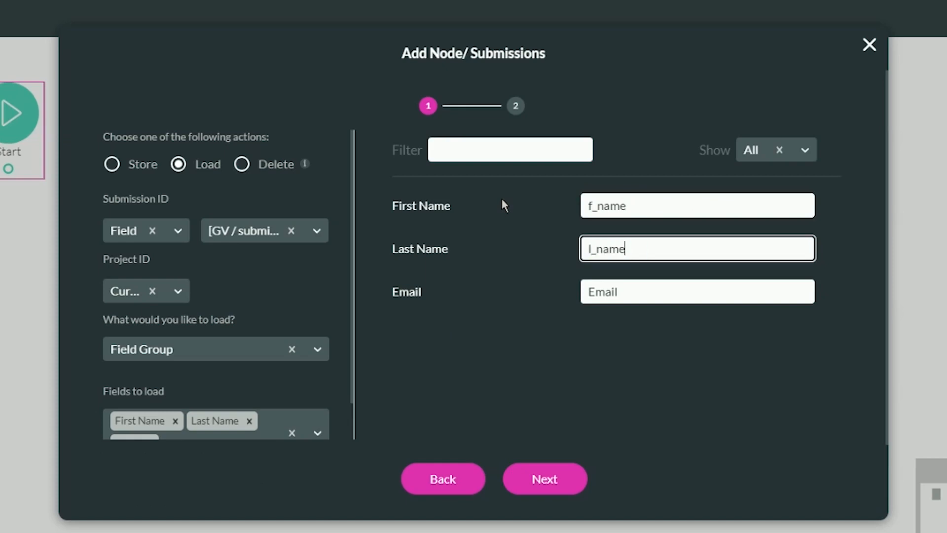
pyautogui.press('Tab')
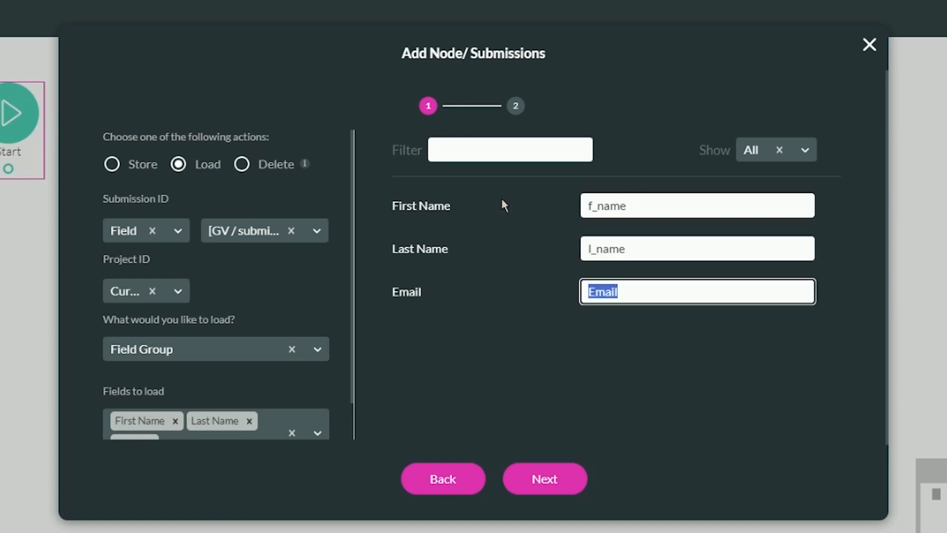
pyautogui.write('email')
# Insert the load node without a tag name and apply the Load Submission button's flow
pyautogui.click(547, 471)
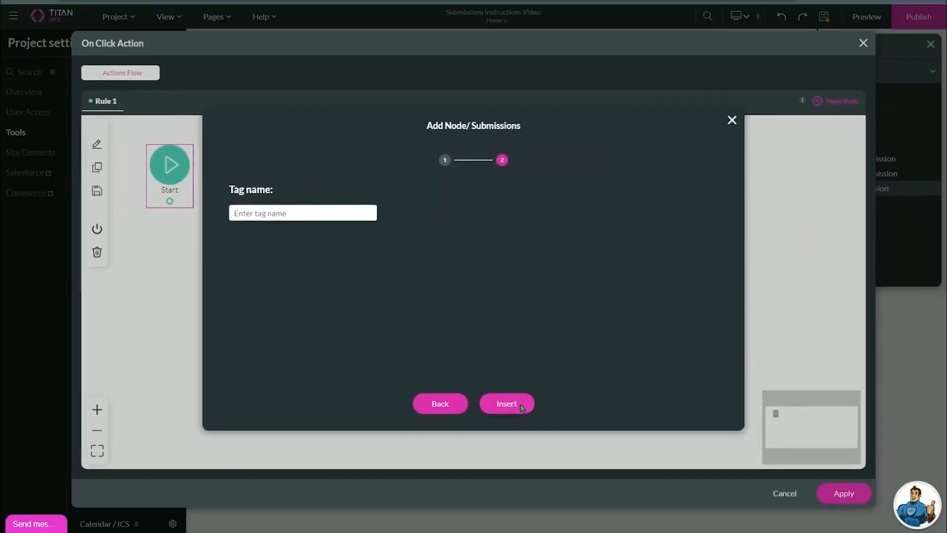
pyautogui.click(511, 403)
pyautogui.click(845, 495)
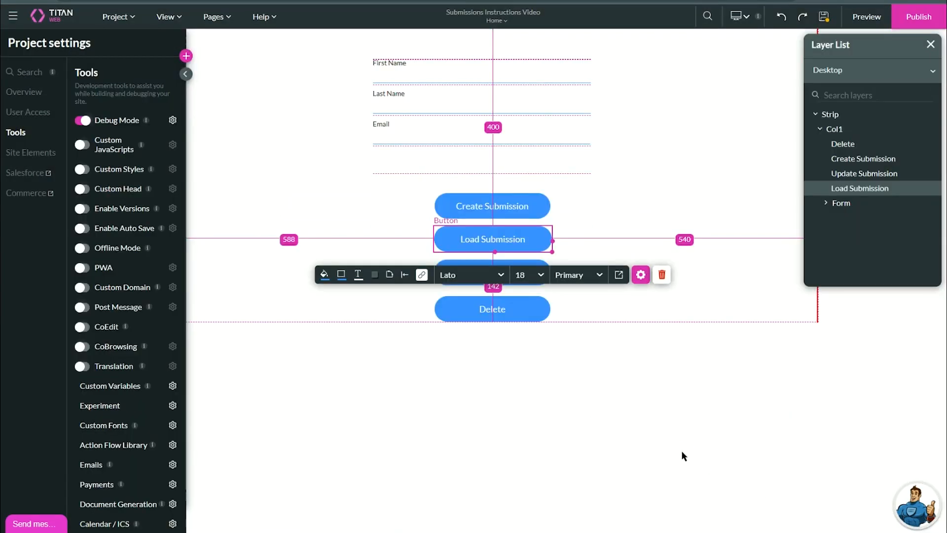
pyautogui.click(596, 389)
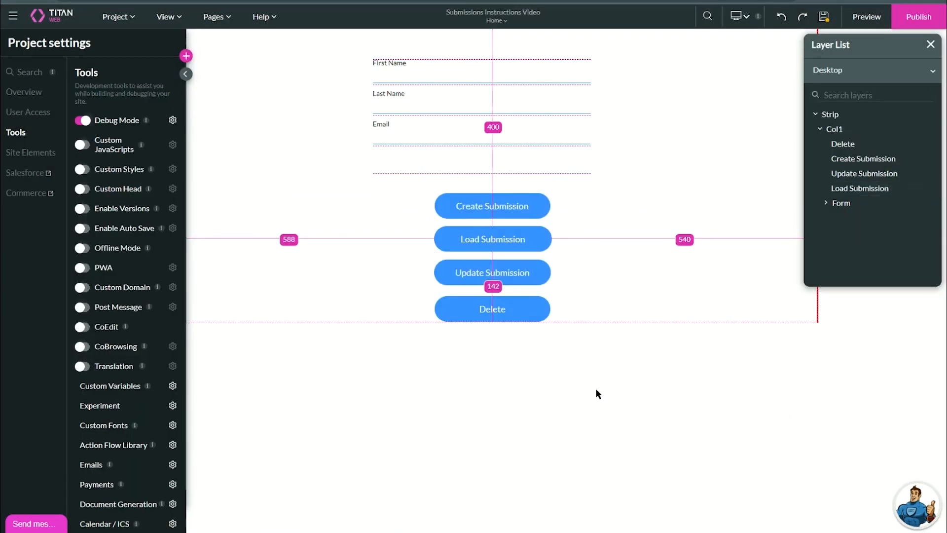
# Add a Submissions node after Start in the Update Submission button's on-click flow, using the Store action with Update
pyautogui.click(531, 279)
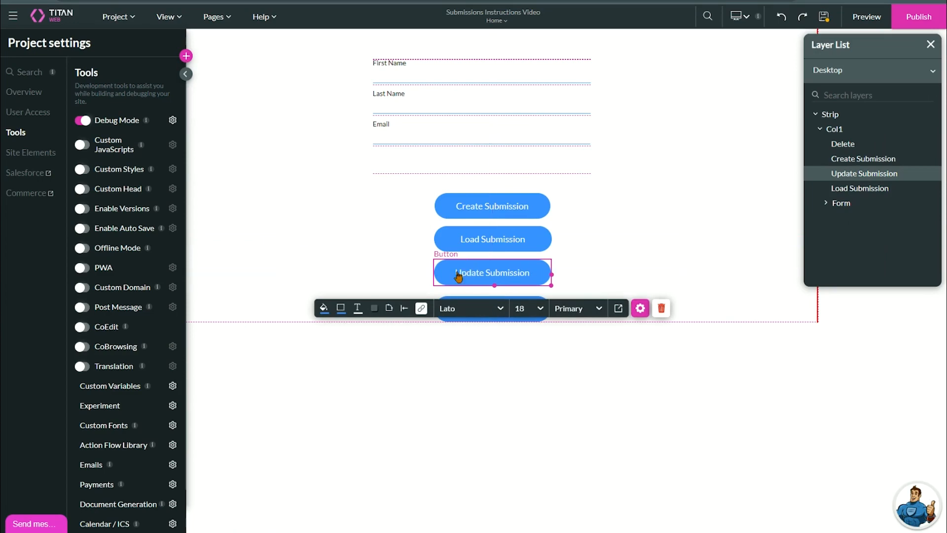
pyautogui.click(423, 309)
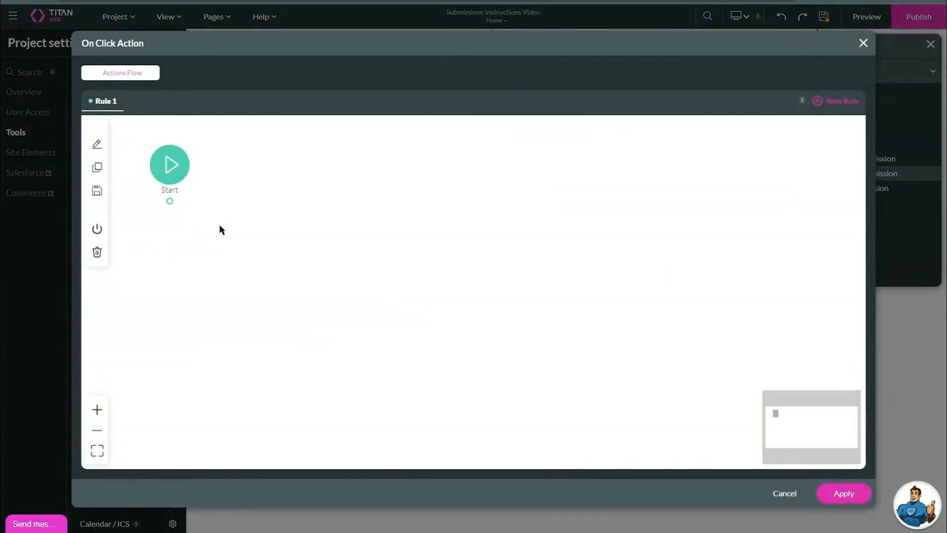
pyautogui.click(172, 200)
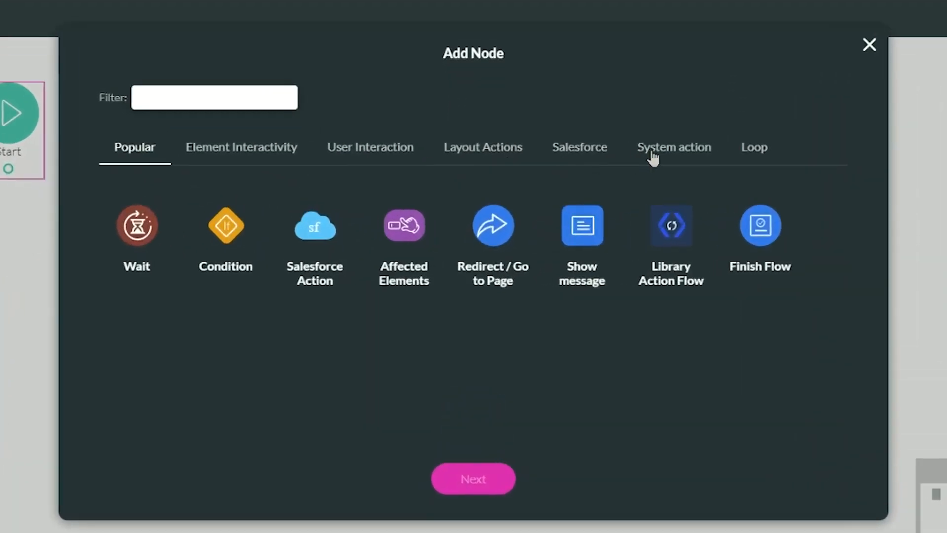
pyautogui.click(653, 148)
pyautogui.click(577, 225)
pyautogui.click(473, 479)
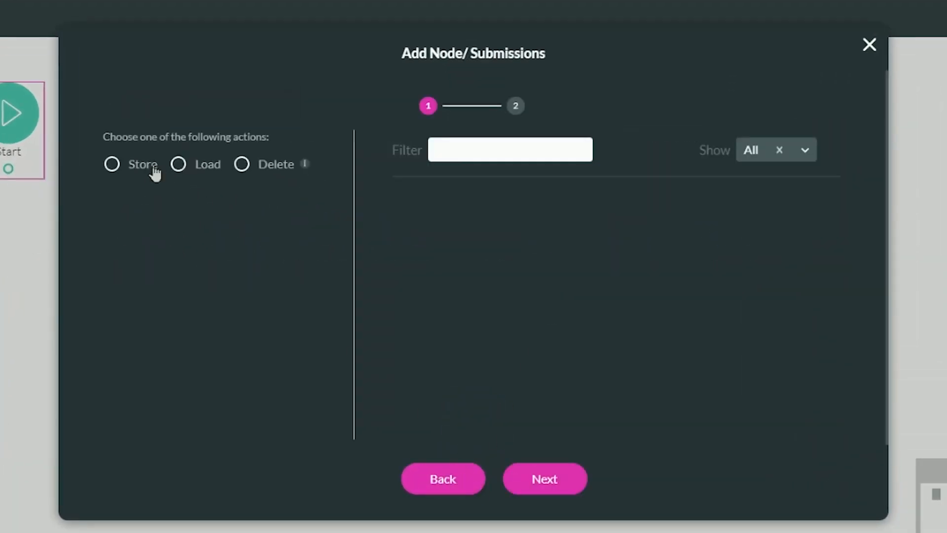
pyautogui.click(111, 163)
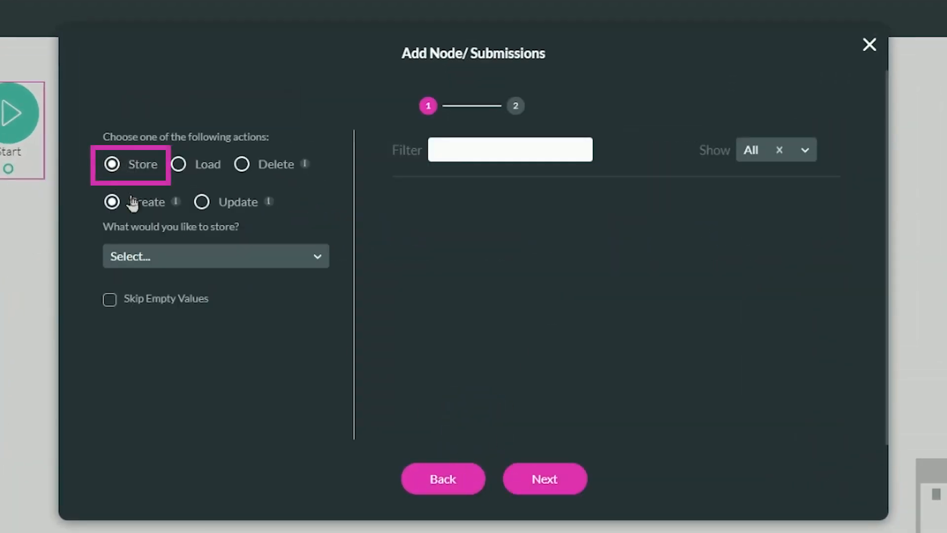
pyautogui.click(206, 207)
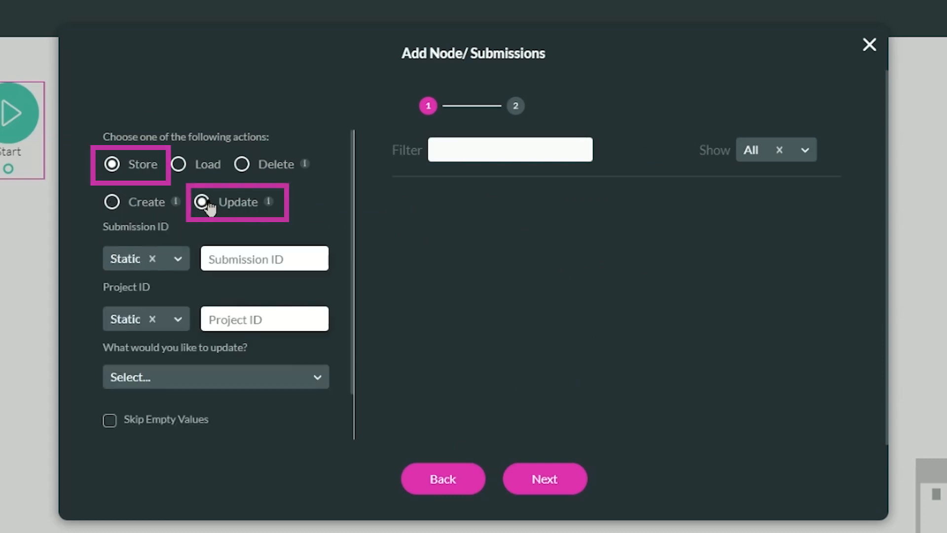
# Take the Submission ID to update from the field [GV / submission_id] and set the Project ID source to Current Project
pyautogui.click(177, 261)
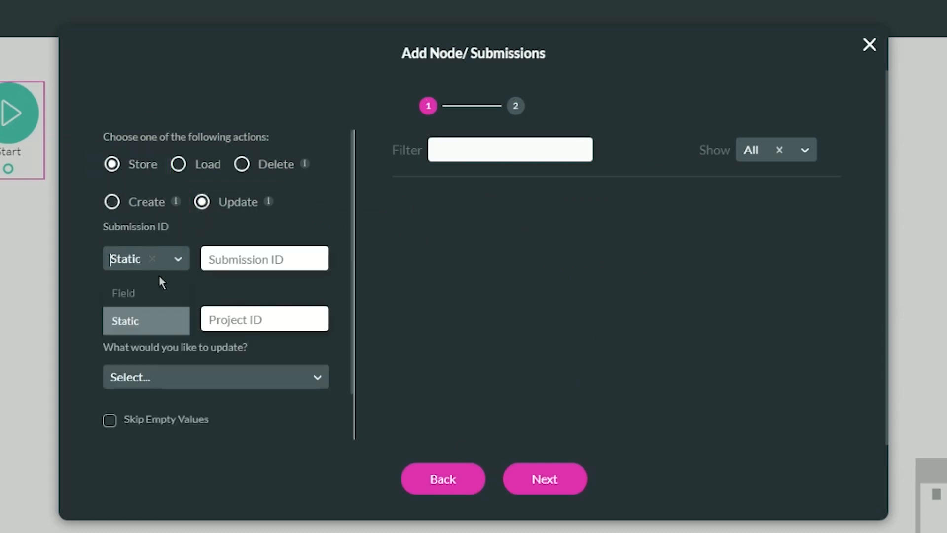
pyautogui.click(124, 291)
pyautogui.click(213, 261)
pyautogui.click(220, 294)
pyautogui.click(178, 326)
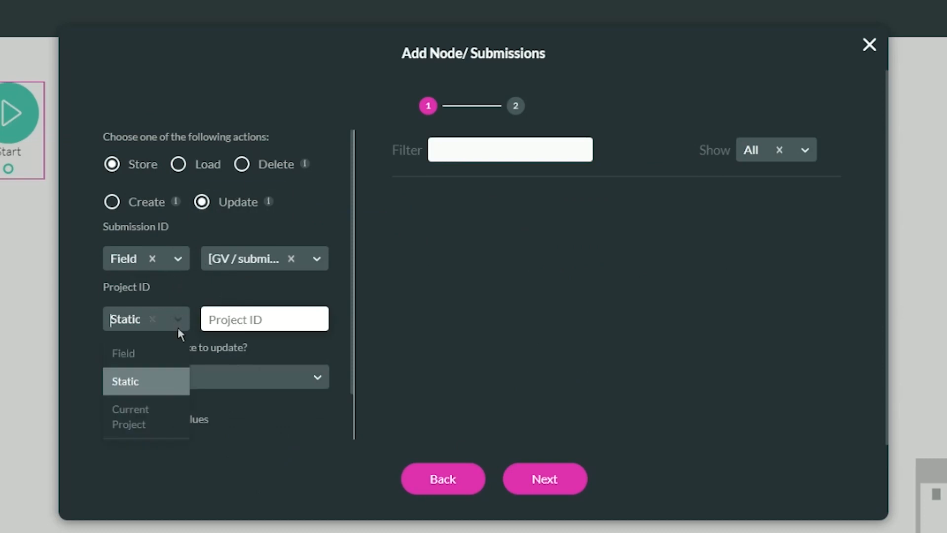
pyautogui.click(154, 410)
# Choose Field Group as what to update and select the fields First Name, Last Name and Email
pyautogui.click(222, 374)
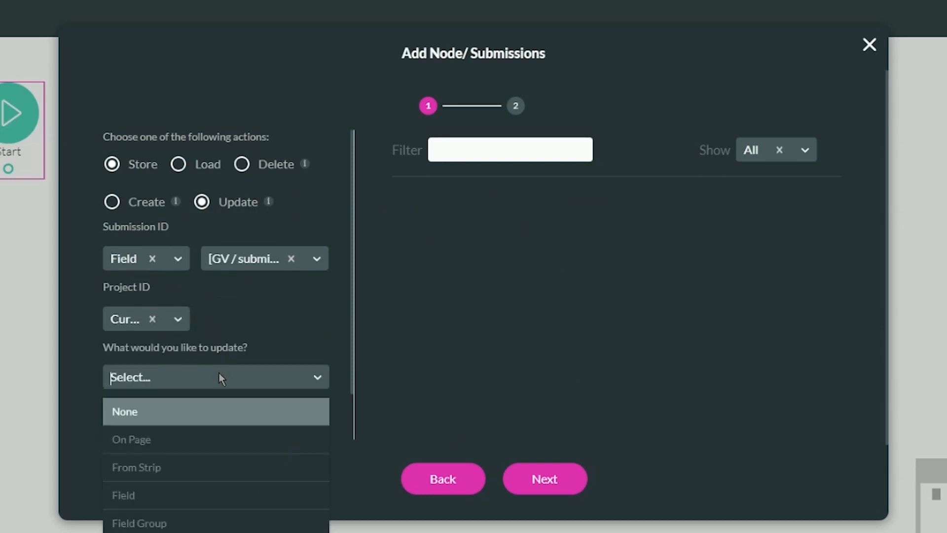
pyautogui.click(190, 518)
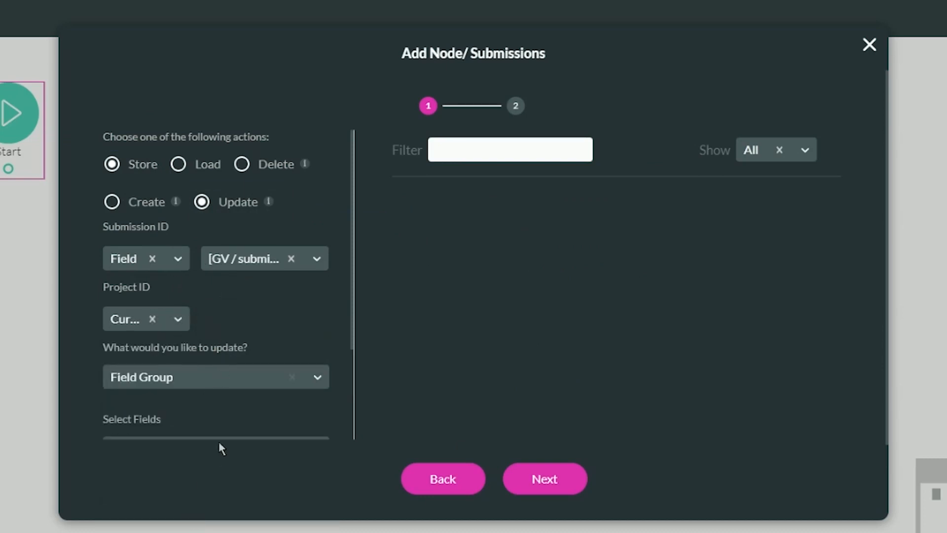
pyautogui.scroll(-3, 209, 414)
pyautogui.click(207, 325)
pyautogui.scroll(-2, 200, 423)
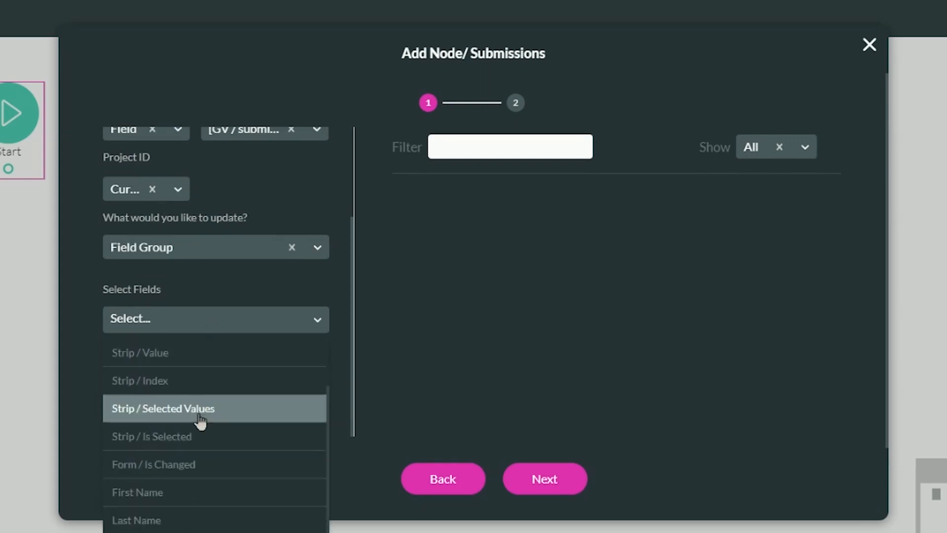
pyautogui.click(190, 490)
pyautogui.click(216, 331)
pyautogui.scroll(-1, 192, 474)
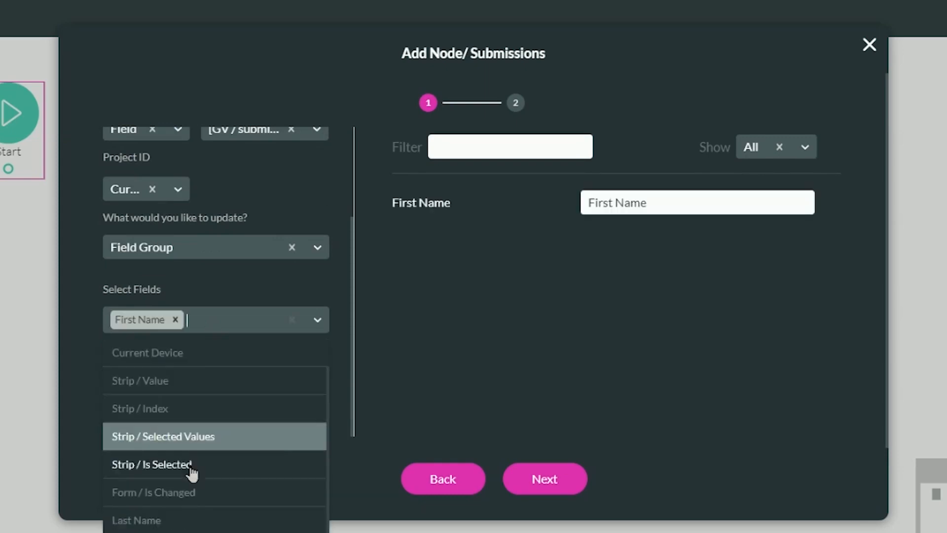
pyautogui.click(186, 518)
pyautogui.click(266, 328)
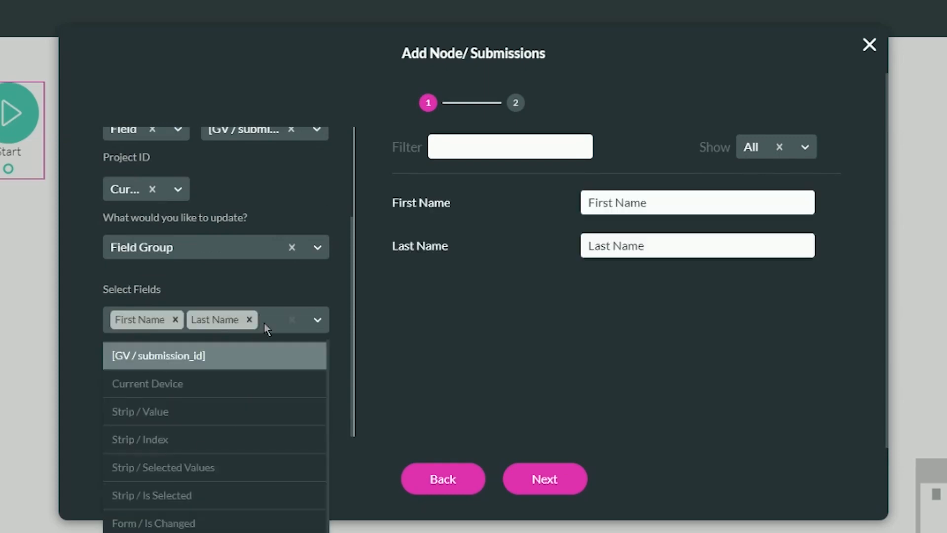
pyautogui.scroll(-1, 203, 493)
pyautogui.click(200, 518)
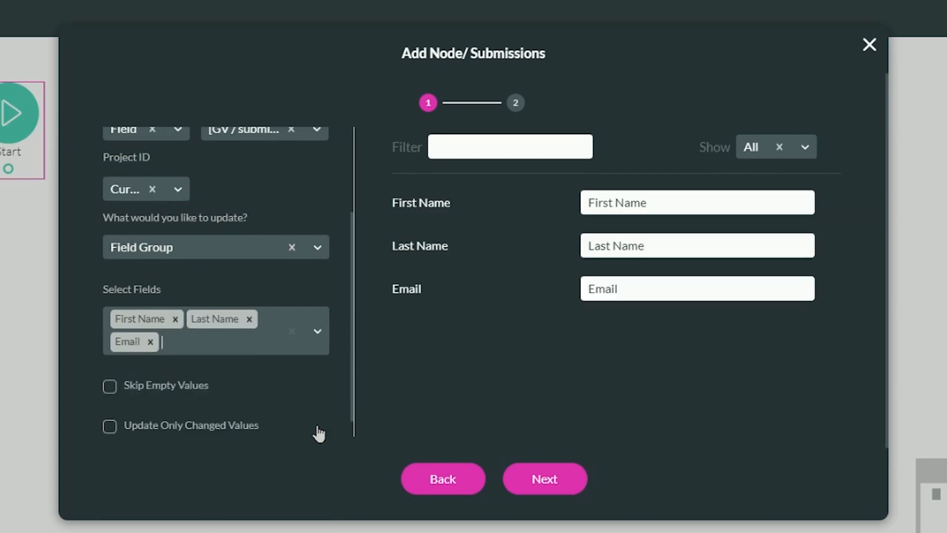
# Map the updated First Name to f_name, Last Name to l_name and Email to email
pyautogui.click(601, 207)
pyautogui.write('f_name')
pyautogui.press('Tab')
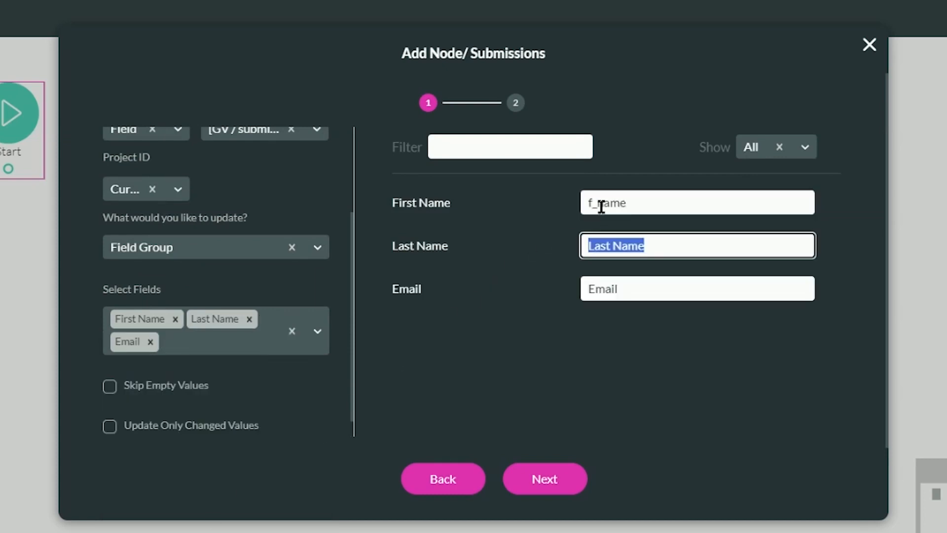
pyautogui.write('l_name')
pyautogui.press('Tab')
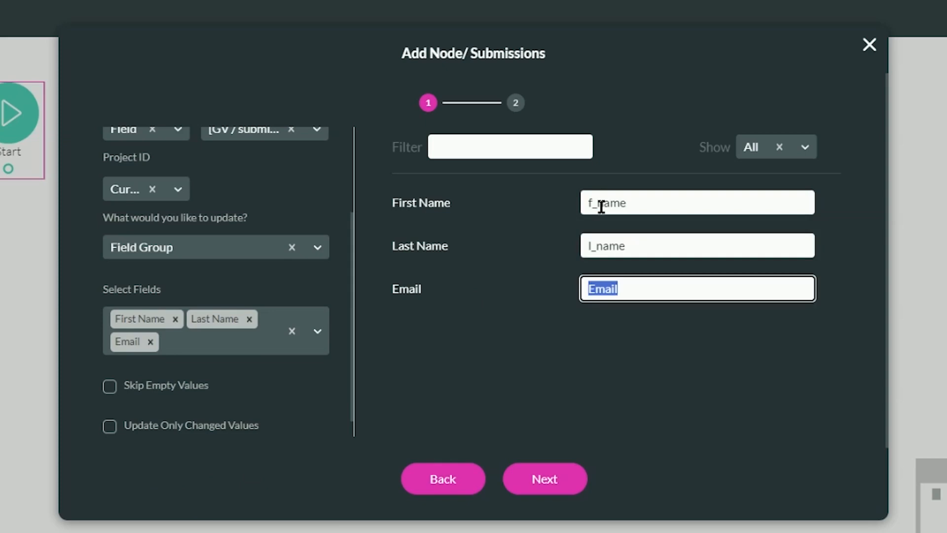
pyautogui.write('email')
pyautogui.press('Tab')
# Enable Skip Empty Values and insert the update node into the flow without a tag name
pyautogui.click(109, 386)
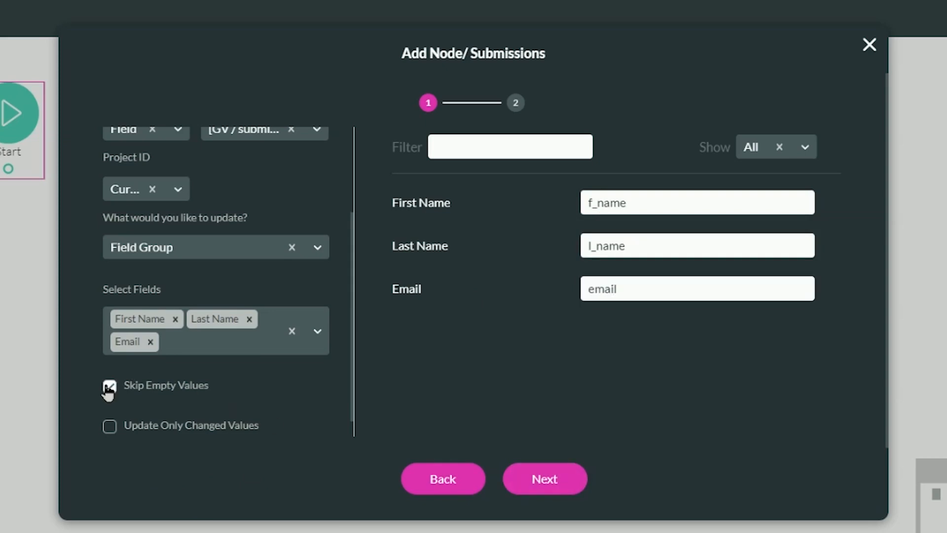
pyautogui.click(532, 482)
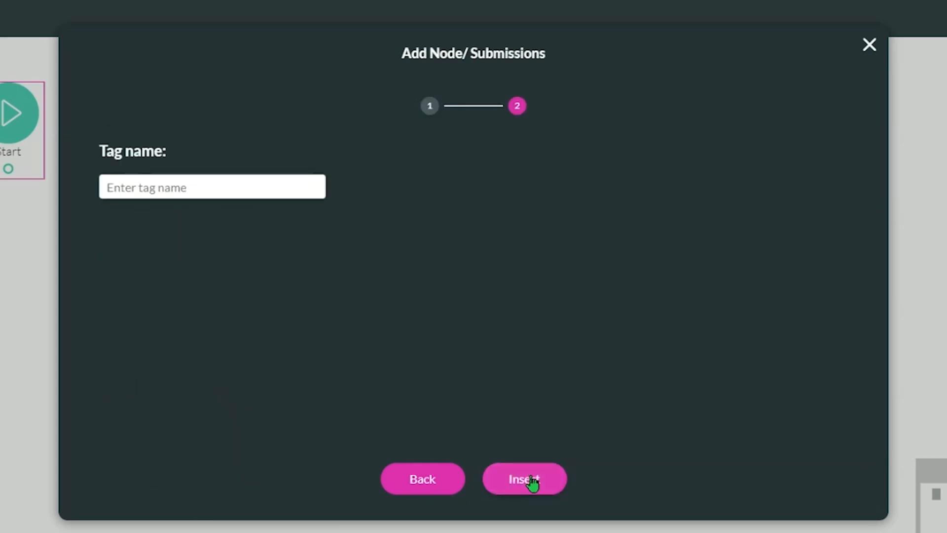
pyautogui.click(533, 482)
pyautogui.click(279, 259)
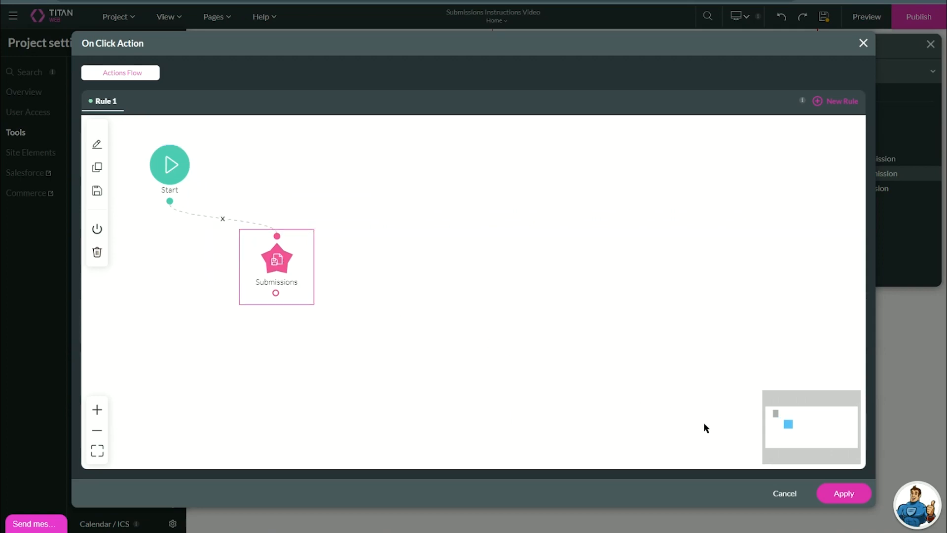
# Apply the update flow and start a Submissions node from Start in the Delete button's on-click action
pyautogui.click(831, 494)
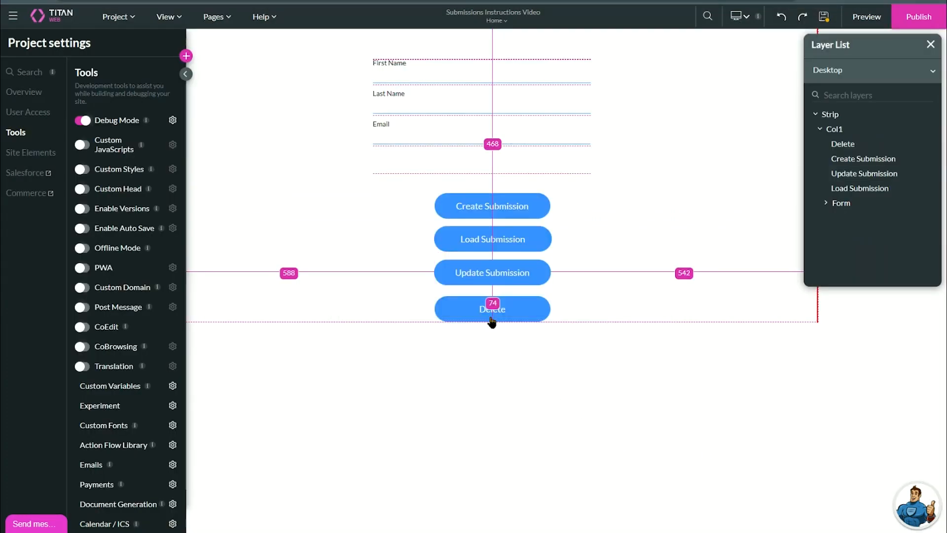
pyautogui.click(492, 321)
pyautogui.click(422, 346)
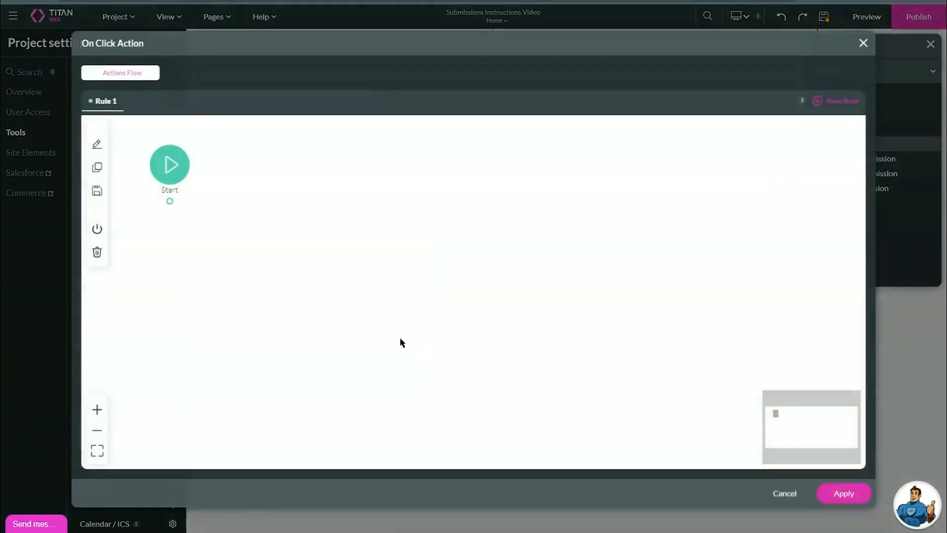
pyautogui.click(181, 202)
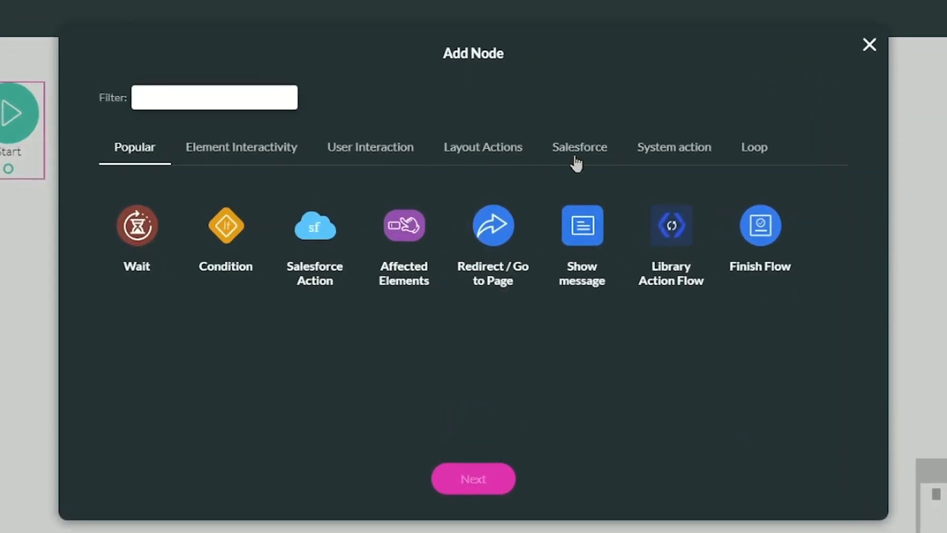
pyautogui.click(638, 148)
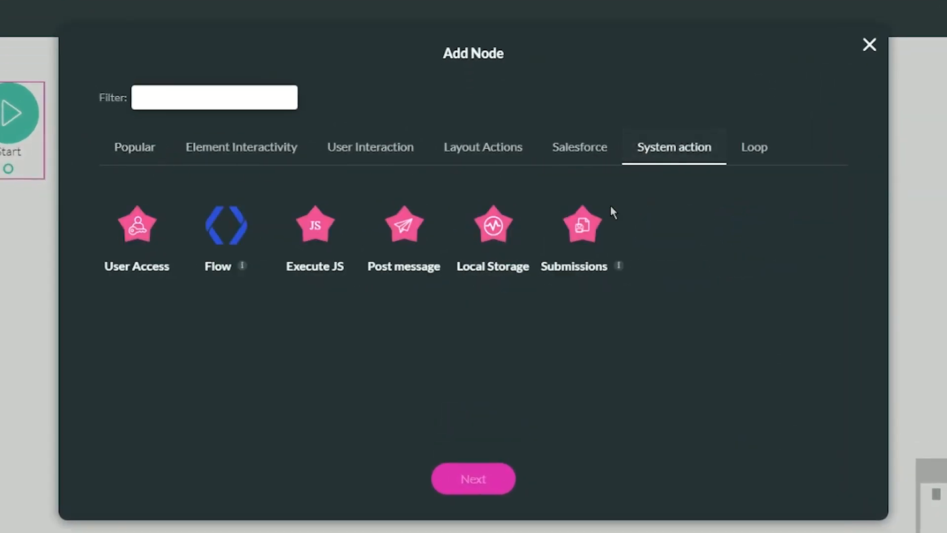
pyautogui.click(589, 232)
pyautogui.click(493, 466)
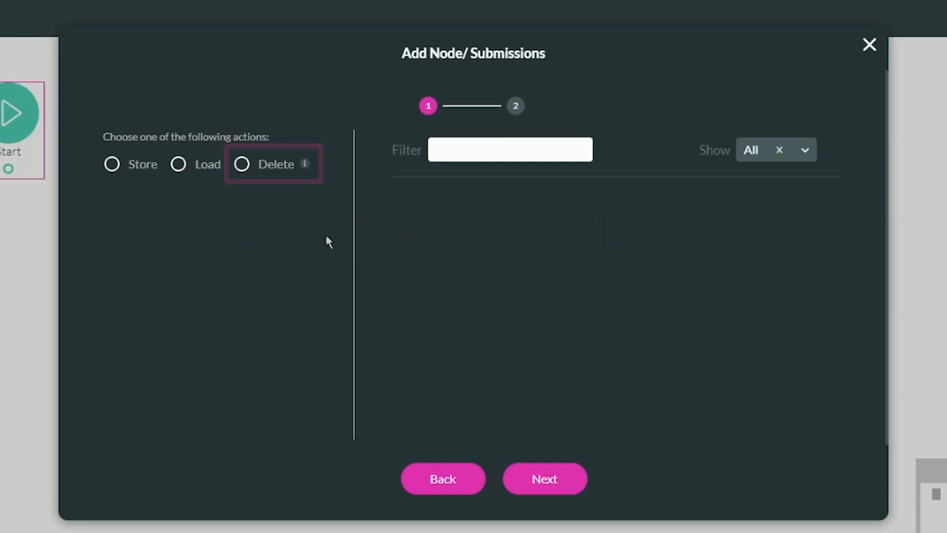
# Set the node's action to Delete with Submission ID from the field [GV / submission_id] and Project ID from Current Project
pyautogui.click(250, 167)
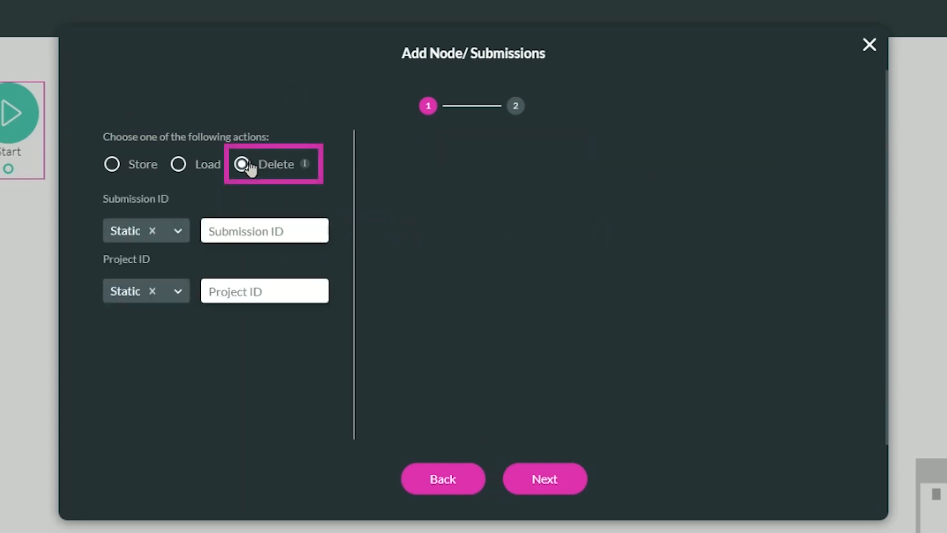
pyautogui.click(177, 232)
pyautogui.click(169, 264)
pyautogui.click(236, 232)
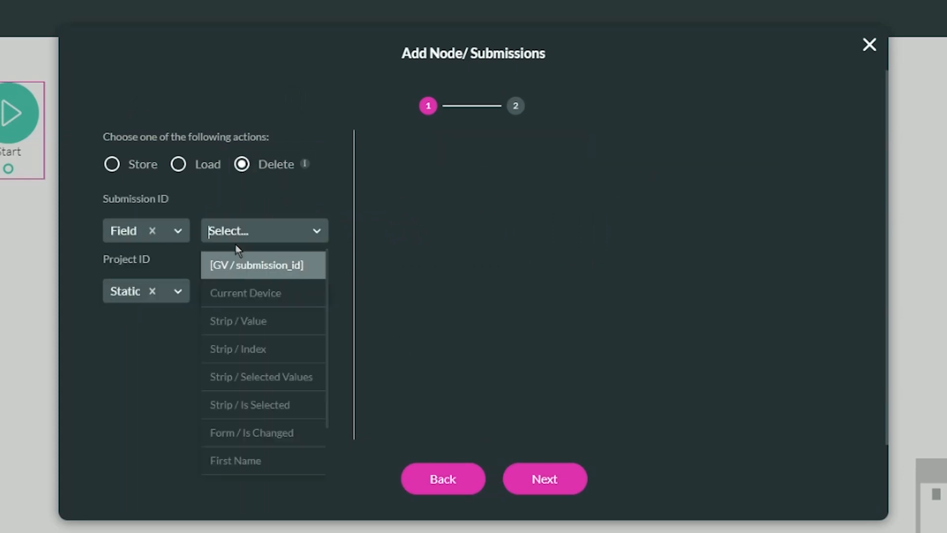
pyautogui.click(236, 262)
pyautogui.click(184, 288)
pyautogui.click(170, 377)
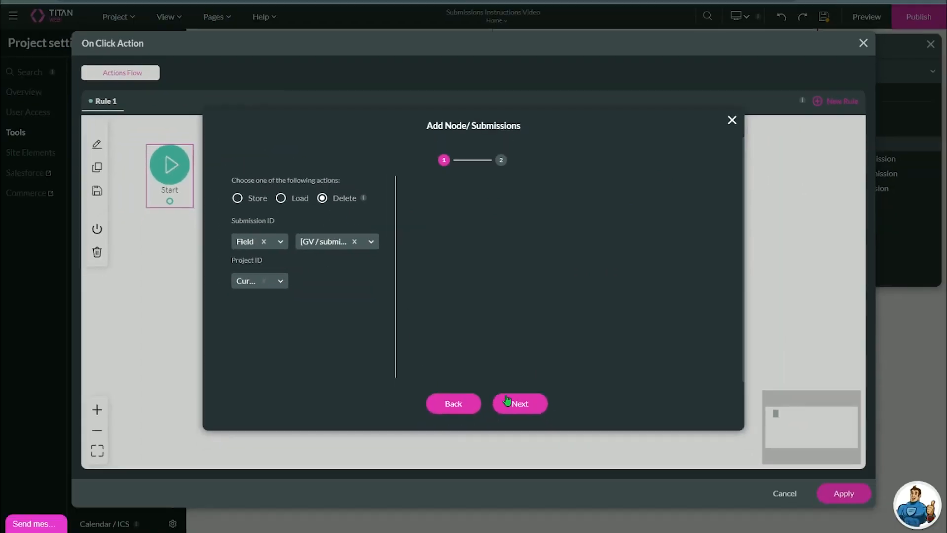
# Insert the delete node without a tag name, apply the flow and save the project
pyautogui.click(530, 479)
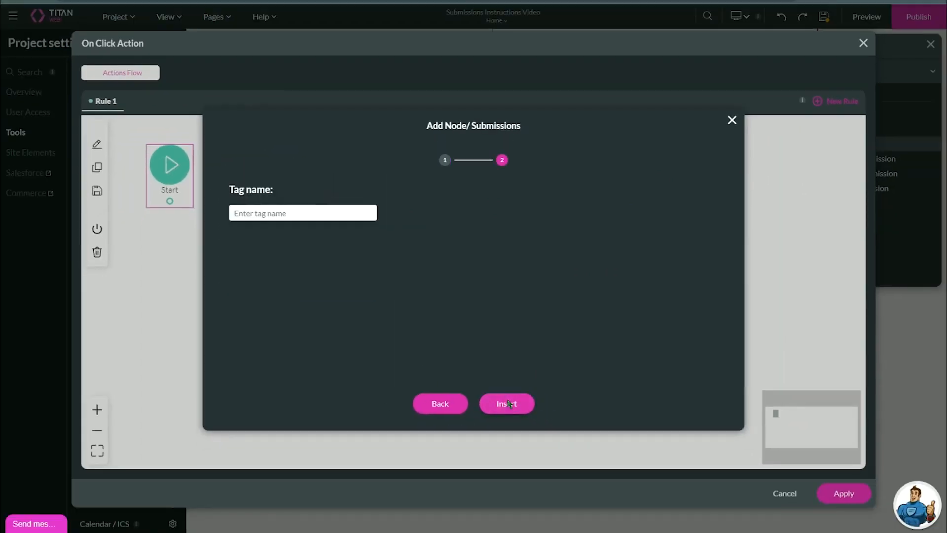
pyautogui.click(530, 478)
pyautogui.click(844, 494)
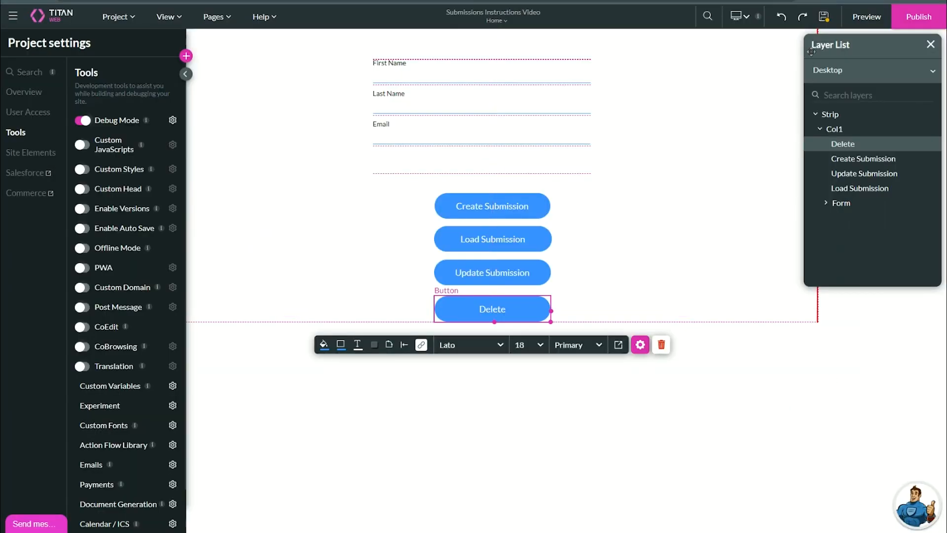
pyautogui.click(824, 18)
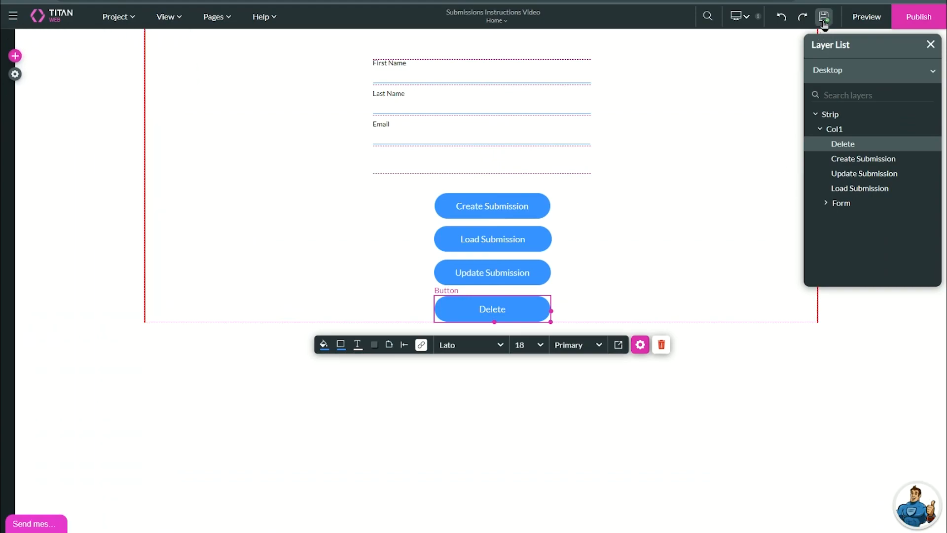
# Preview the page and fill in First Name with My First Name and Last Name with My Last Name
pyautogui.click(867, 17)
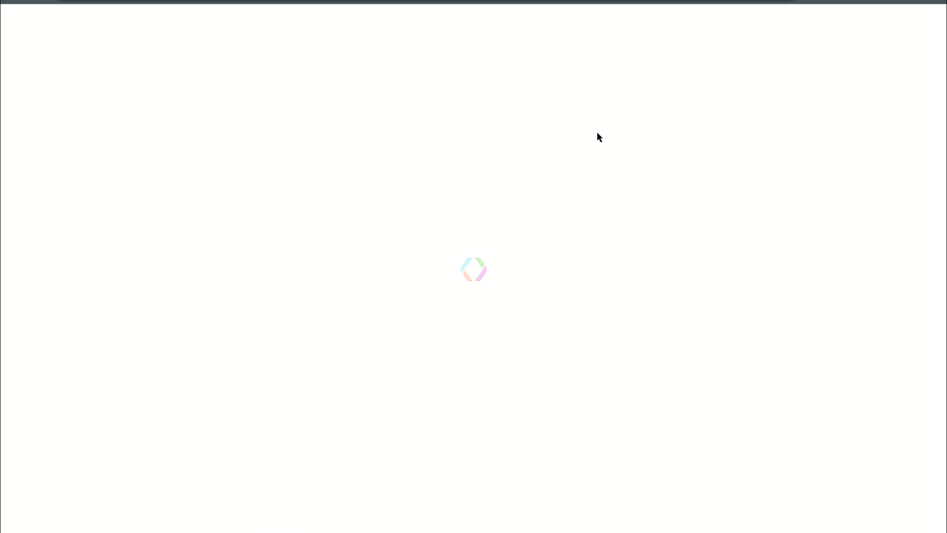
pyautogui.click(531, 54)
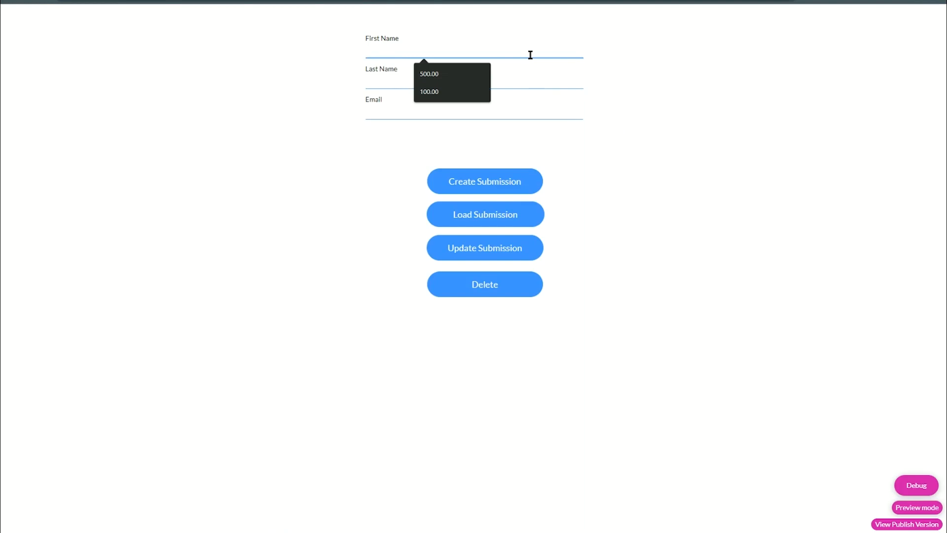
pyautogui.write('First Name')
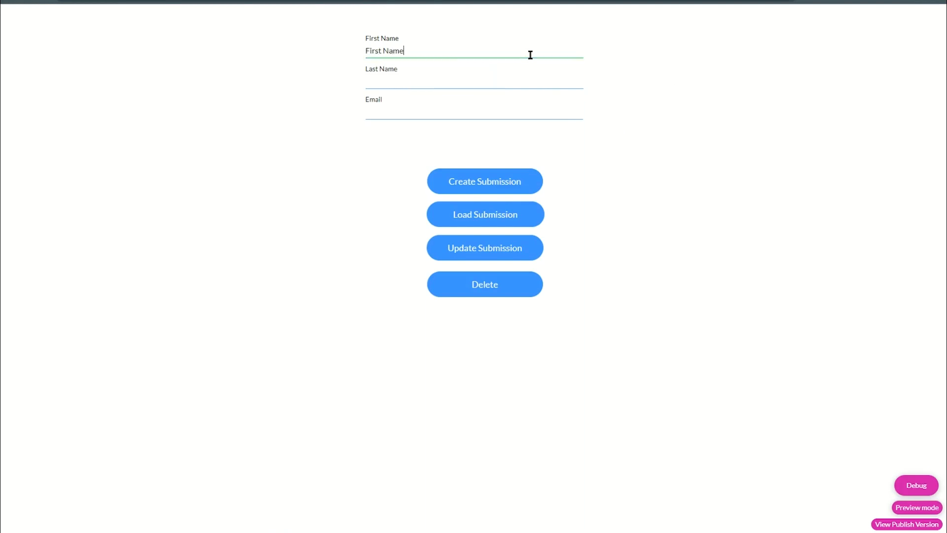
pyautogui.write('My')
pyautogui.press('Tab')
pyautogui.write('My Last N')
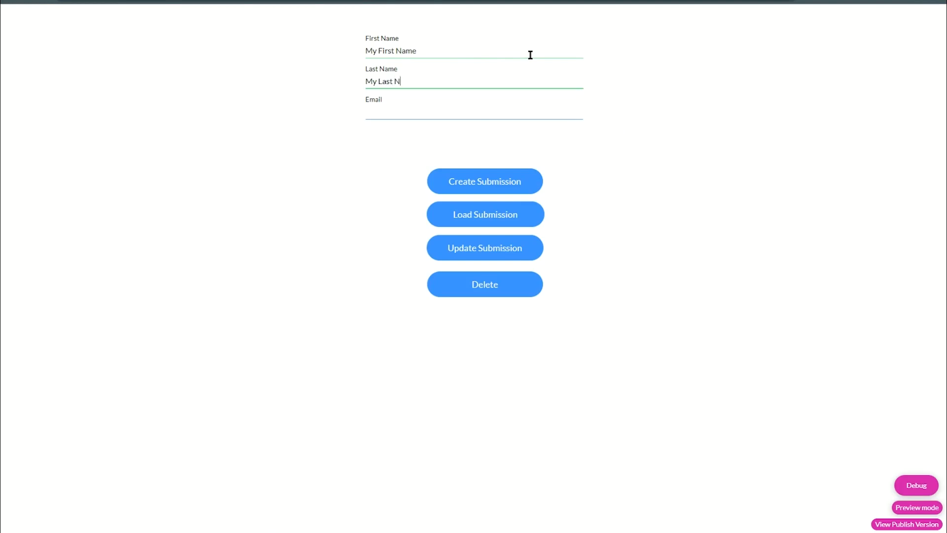
pyautogui.write('ame')
# Fill in the Email field with a sample e-mail address and create the submission
pyautogui.press('Tab')
pyautogui.write('my')
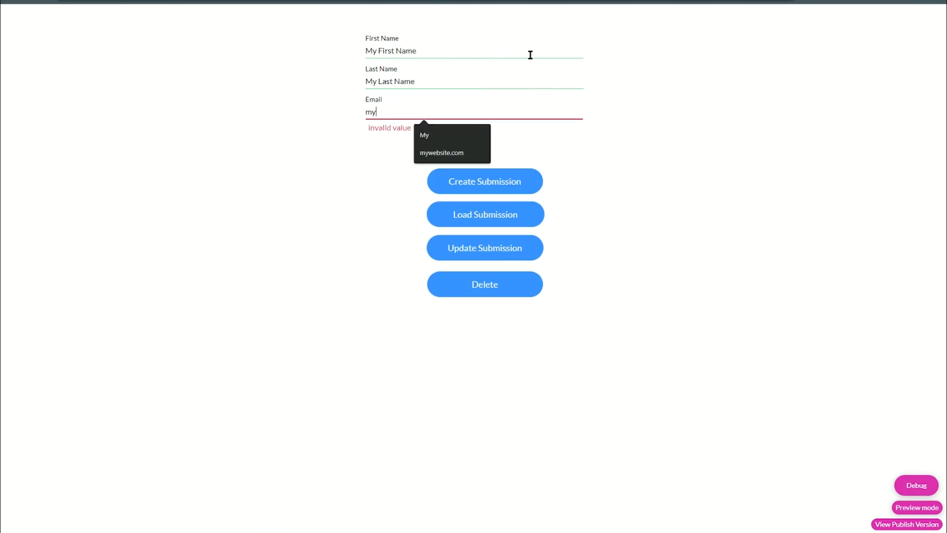
pyautogui.write('email@emai')
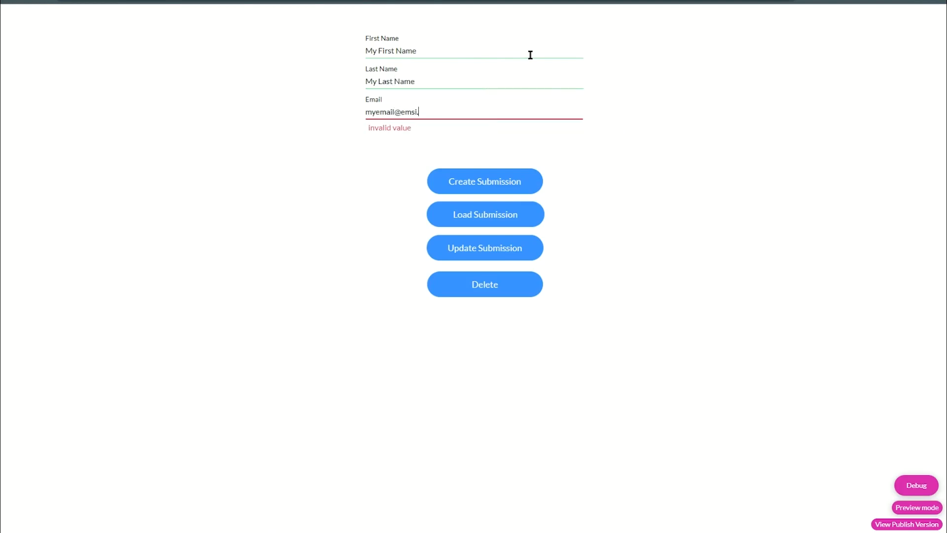
pyautogui.write('l.com')
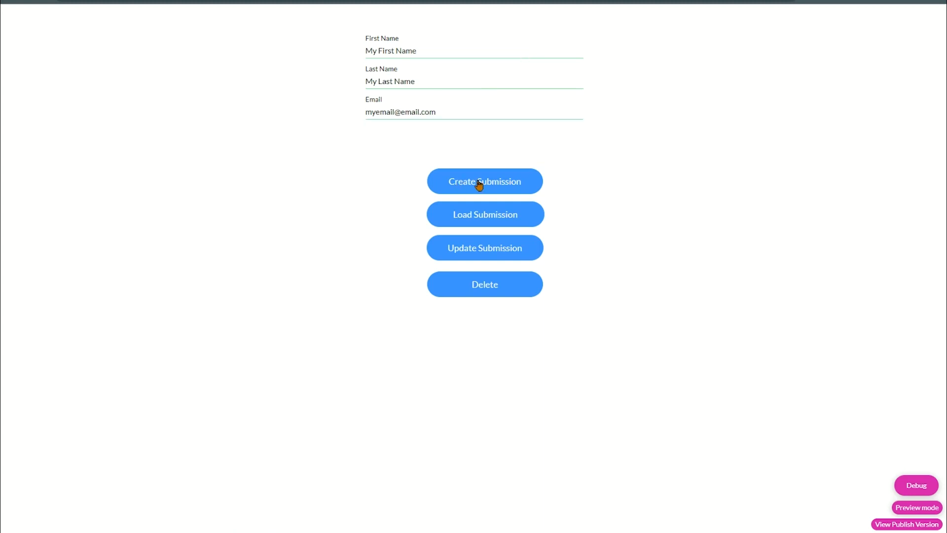
pyautogui.click(478, 185)
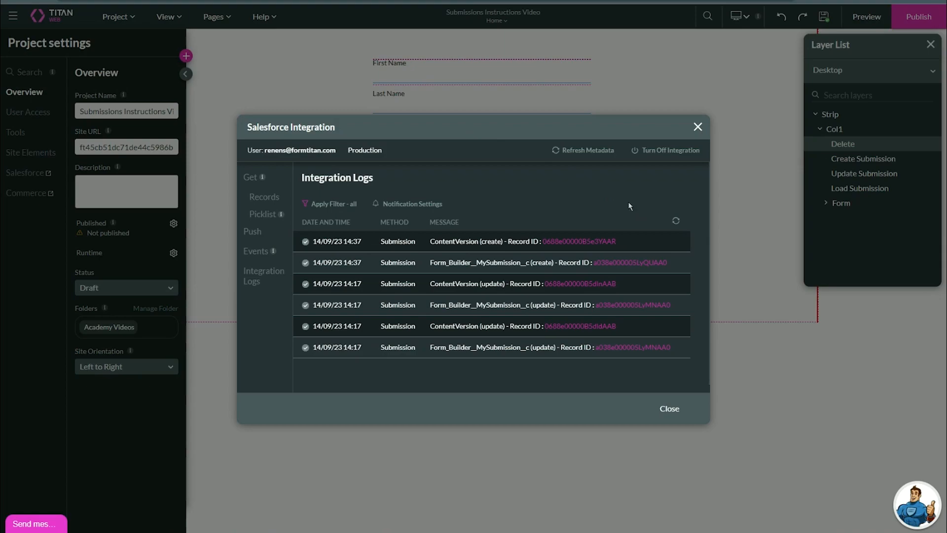
# Refresh the Salesforce integration logs and examine the newest ContentVersion record's JSON file in Notepad++
pyautogui.click(676, 221)
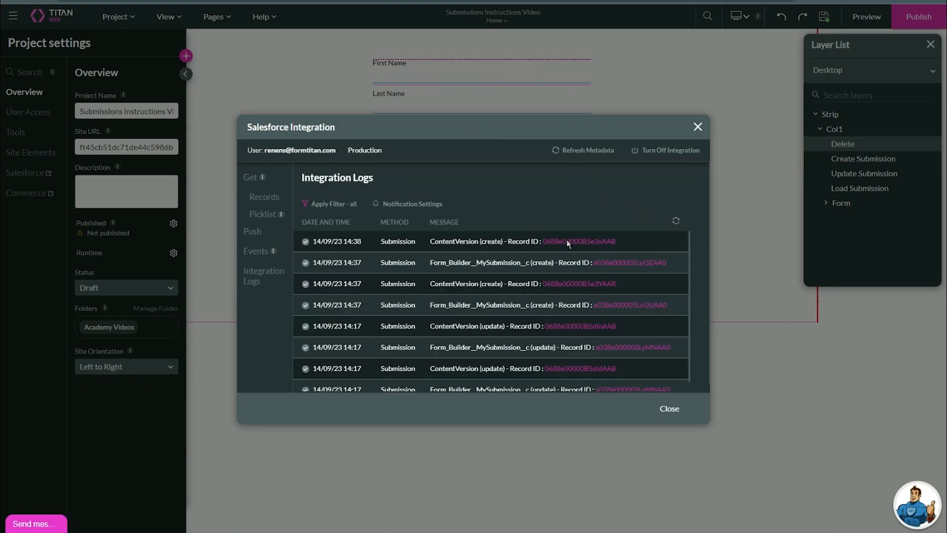
pyautogui.click(569, 242)
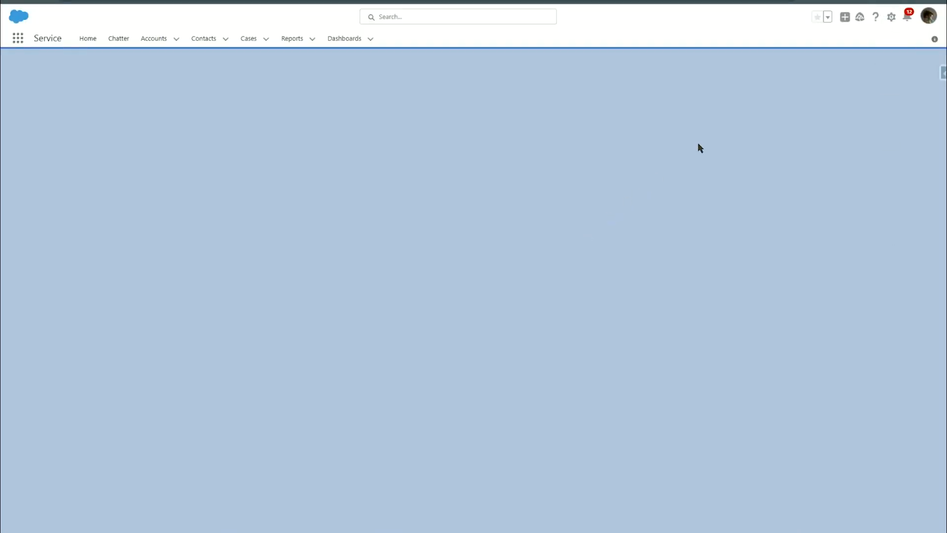
pyautogui.click(774, 29)
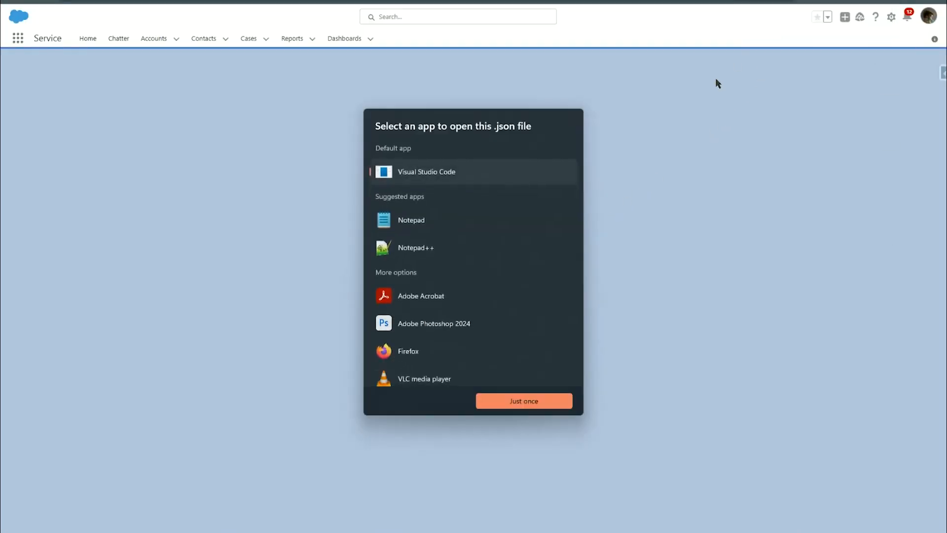
pyautogui.doubleClick(484, 244)
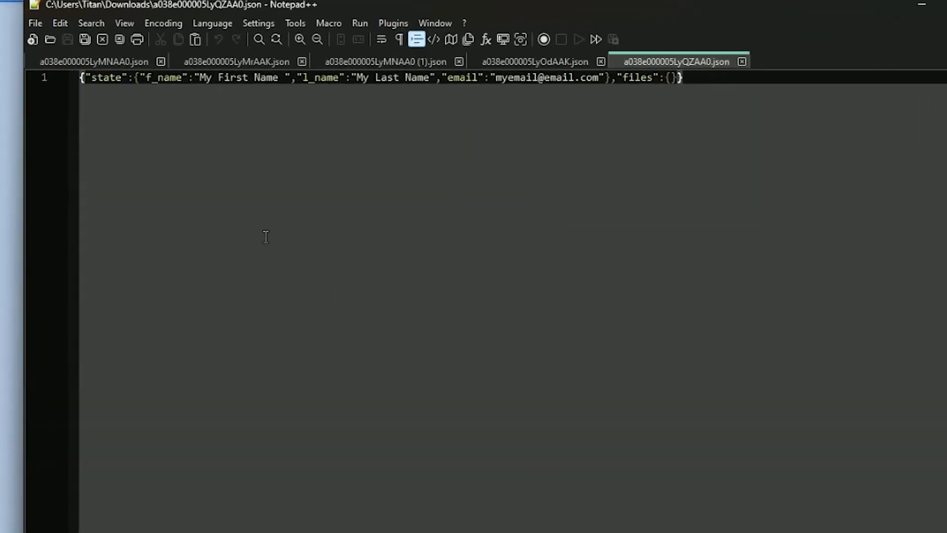
pyautogui.moveTo(148, 78); pyautogui.dragTo(346, 79)
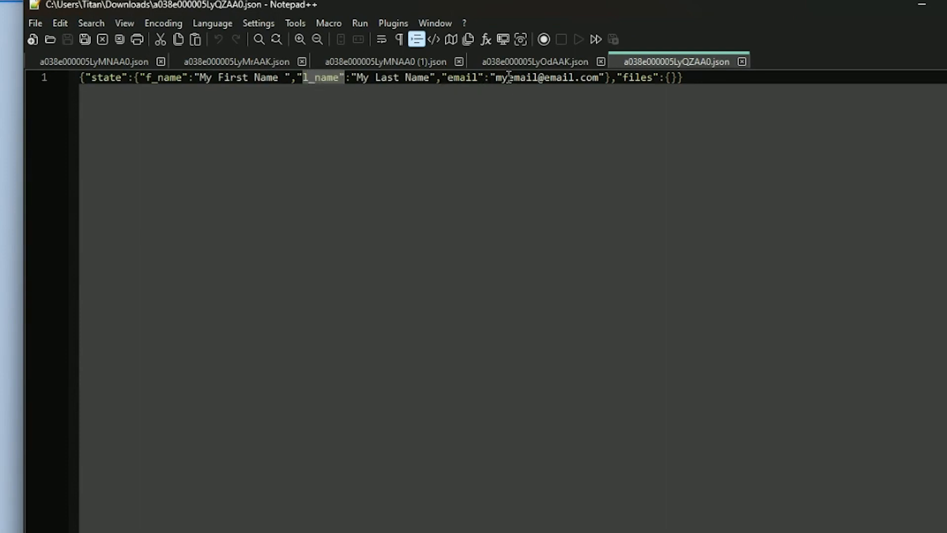
pyautogui.click(922, 4)
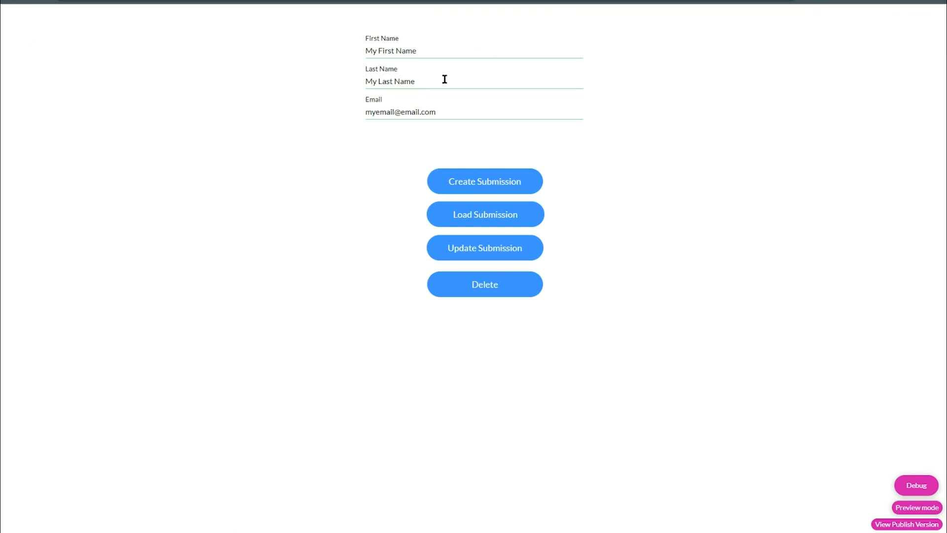
# Clear the Last Name, First Name and Email fields on the previewed form
pyautogui.moveTo(445, 79); pyautogui.dragTo(313, 81)
pyautogui.press('BackSpace')
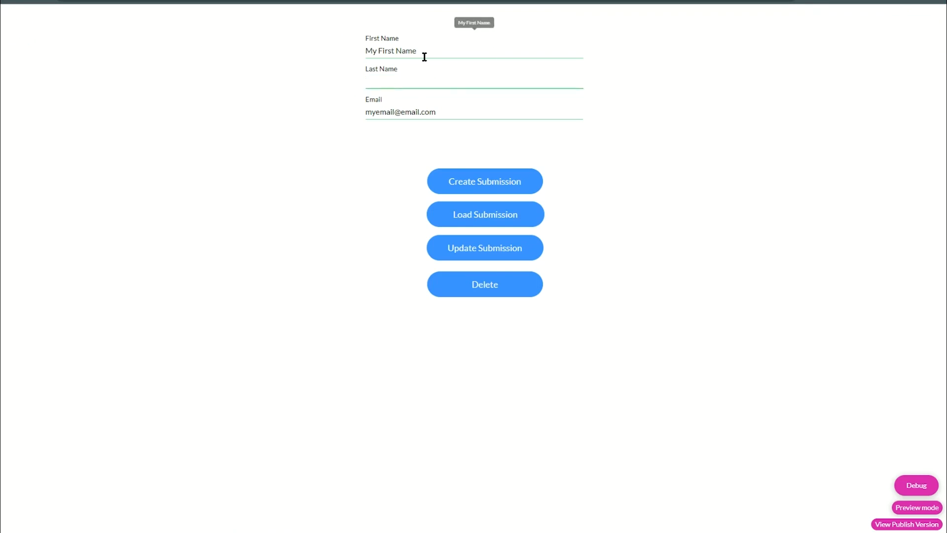
pyautogui.moveTo(424, 57); pyautogui.dragTo(350, 59)
pyautogui.press('BackSpace')
pyautogui.moveTo(437, 112); pyautogui.dragTo(351, 118)
pyautogui.press('BackSpace')
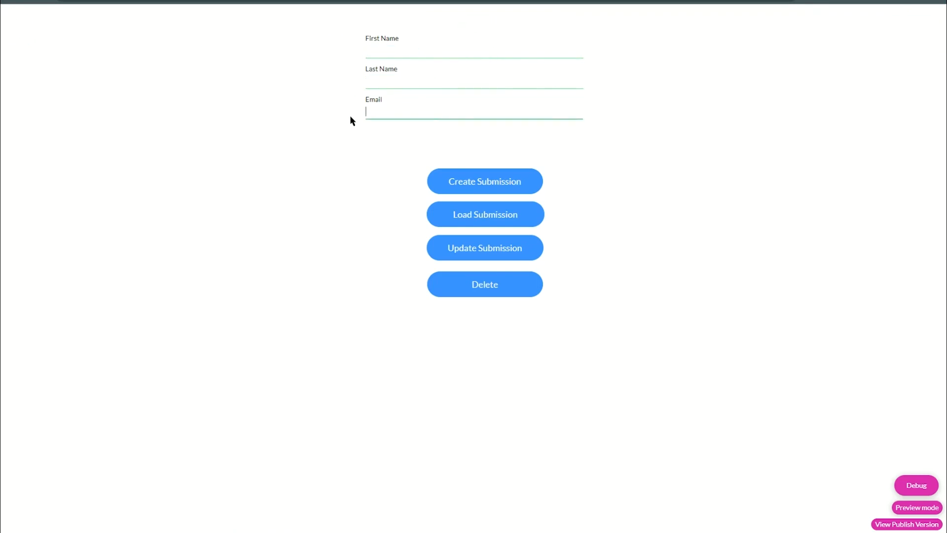
# Check the stored value of the submission_id variable in the Debug Project window and close it
pyautogui.click(913, 484)
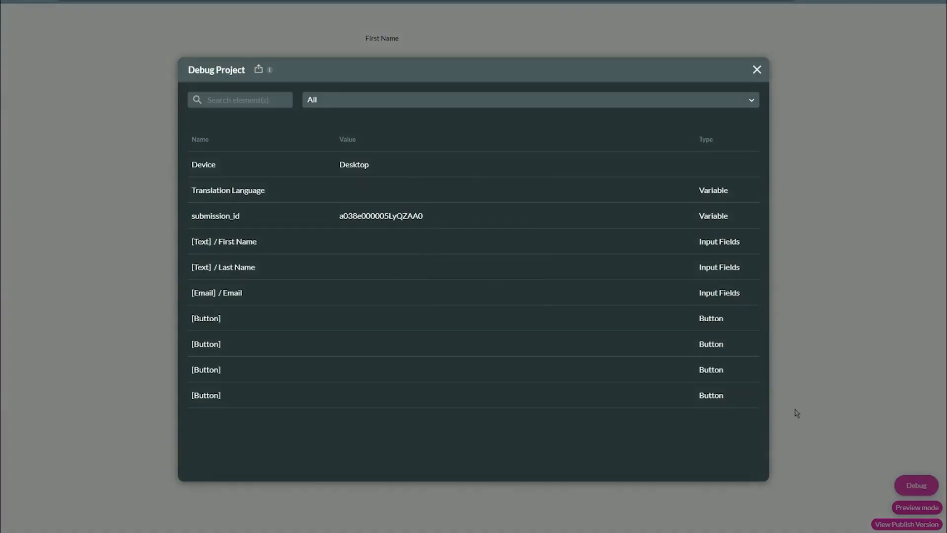
pyautogui.moveTo(189, 217); pyautogui.dragTo(244, 216)
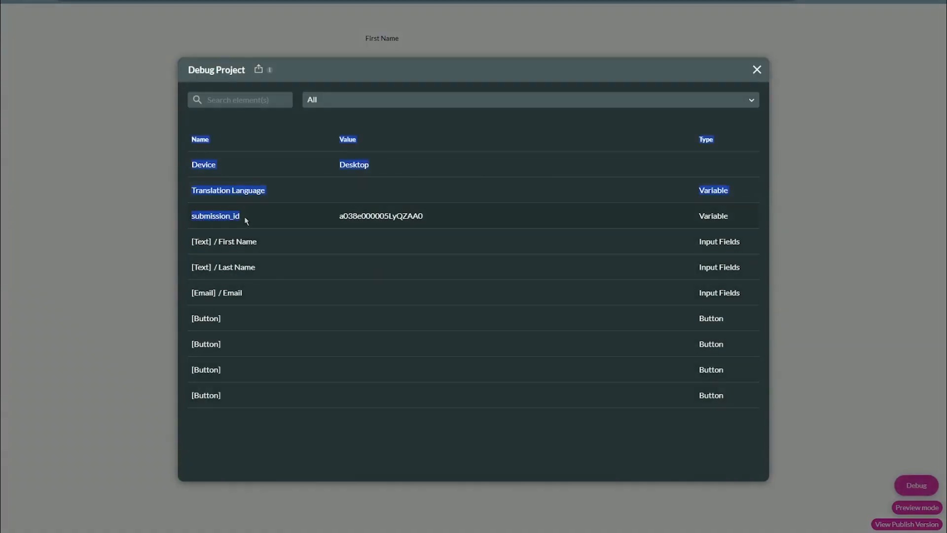
pyautogui.click(246, 216)
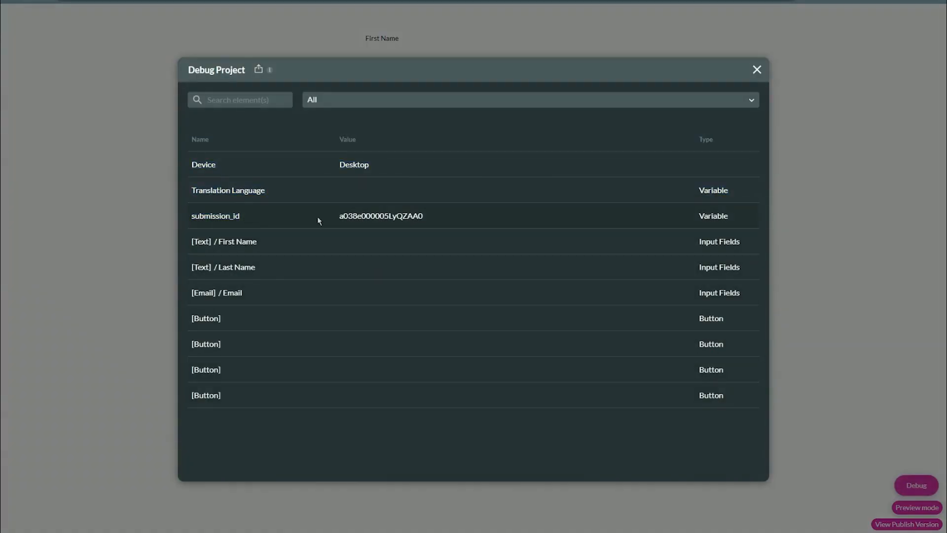
pyautogui.click(755, 69)
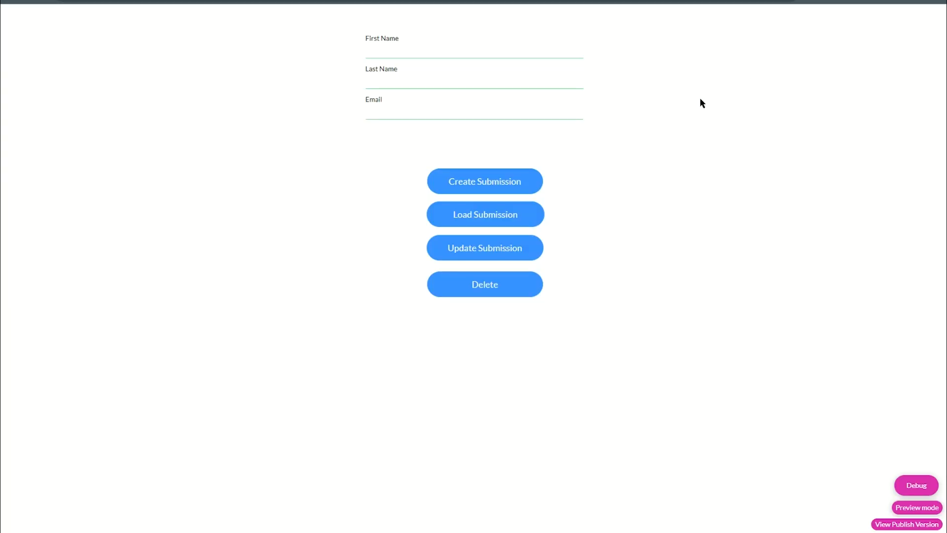
# Load the submission into the form and replace its First Name with a different first name
pyautogui.click(519, 218)
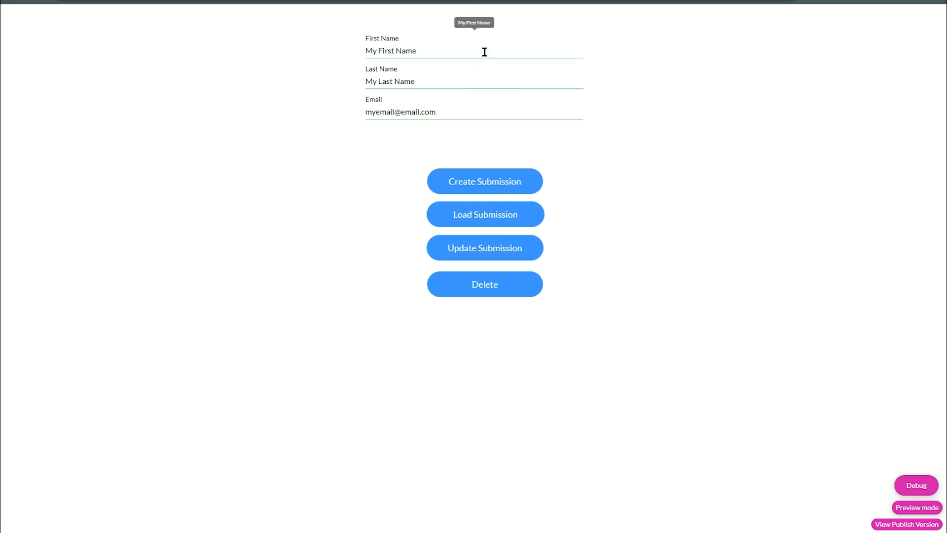
pyautogui.moveTo(485, 52); pyautogui.dragTo(343, 51)
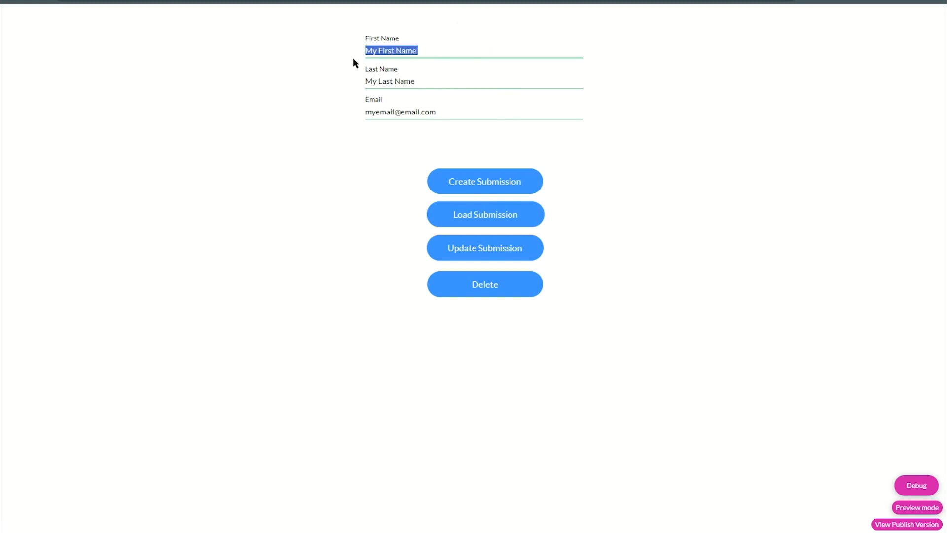
pyautogui.write('Renen')
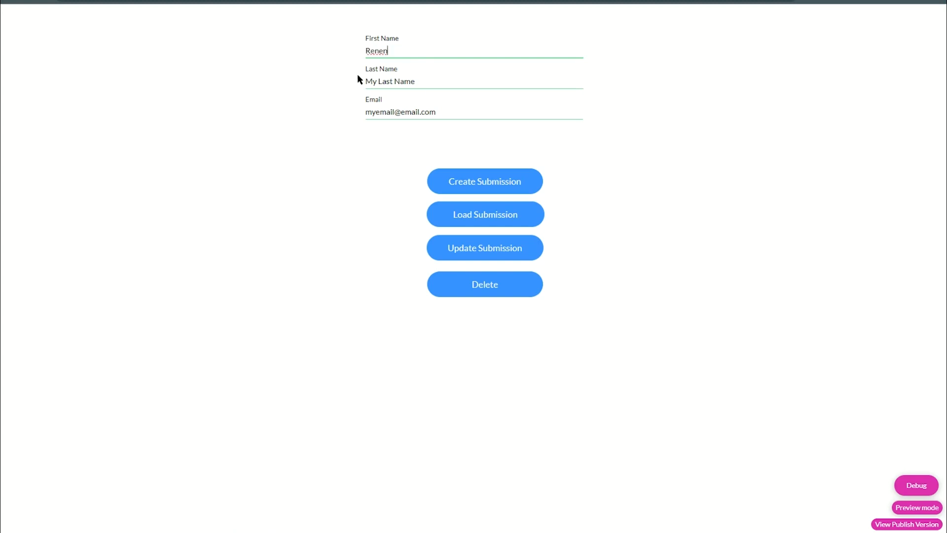
pyautogui.click(380, 173)
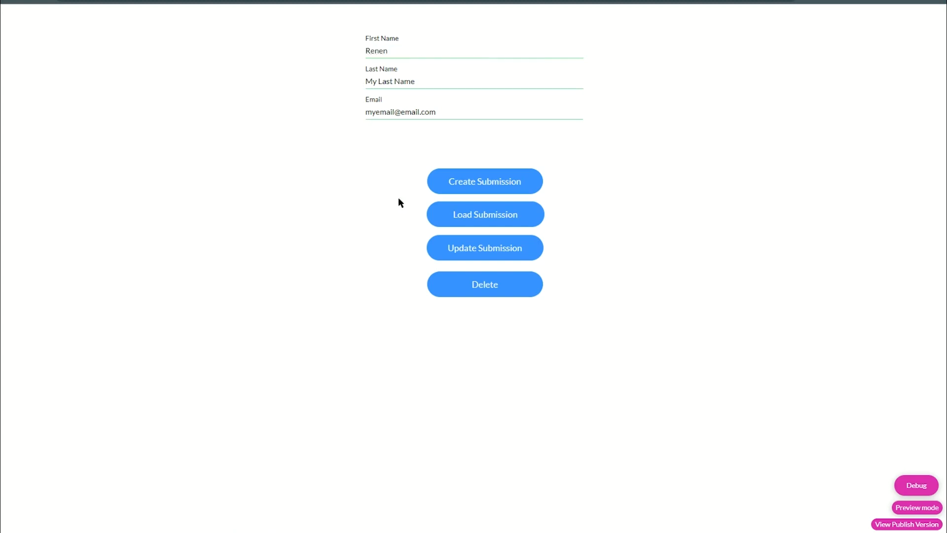
# Update the submission with the changed first name and clear the First Name, Last Name and Email fields
pyautogui.click(494, 260)
pyautogui.moveTo(410, 49); pyautogui.dragTo(334, 49)
pyautogui.press('BackSpace')
pyautogui.press('BackSpace')
pyautogui.moveTo(415, 81); pyautogui.dragTo(349, 136)
pyautogui.press('BackSpace')
# Load the updated submission back into the form and delete that submission
pyautogui.click(469, 214)
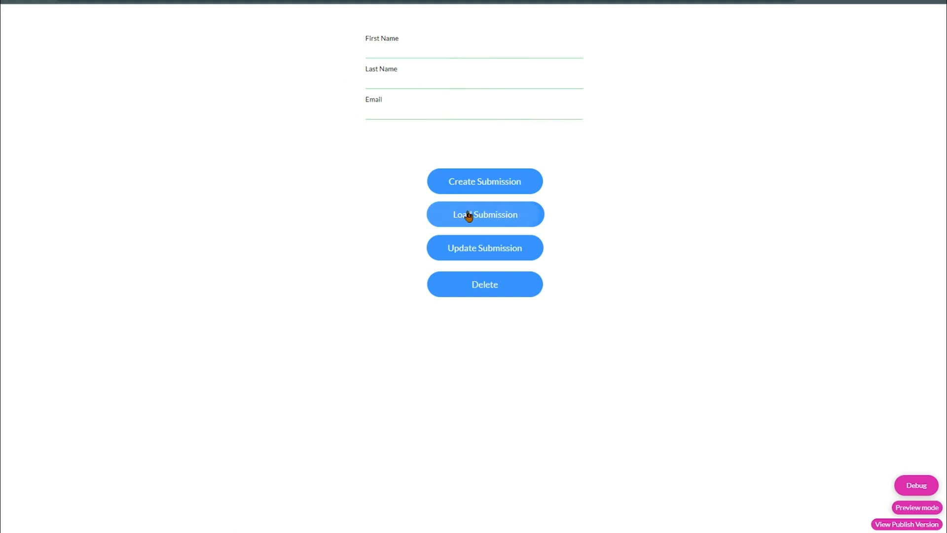
pyautogui.click(412, 52)
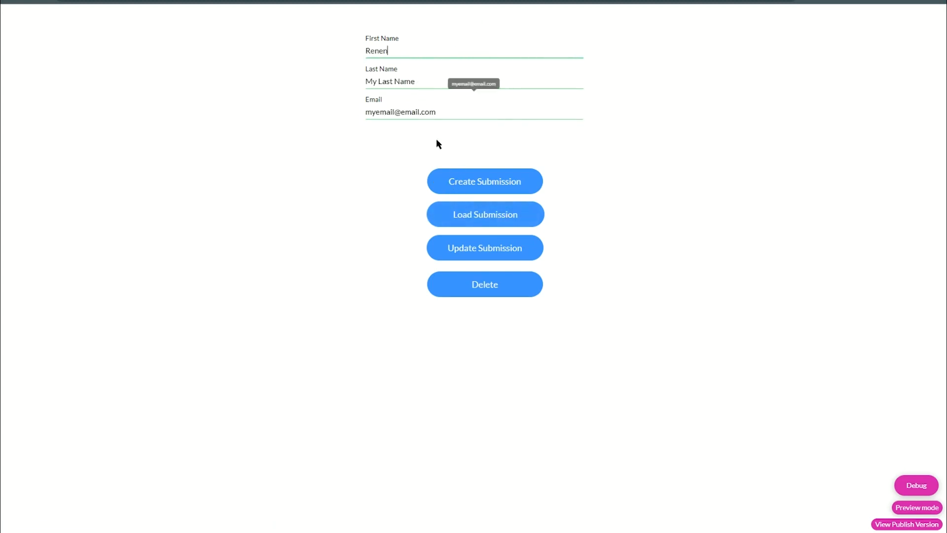
pyautogui.click(490, 291)
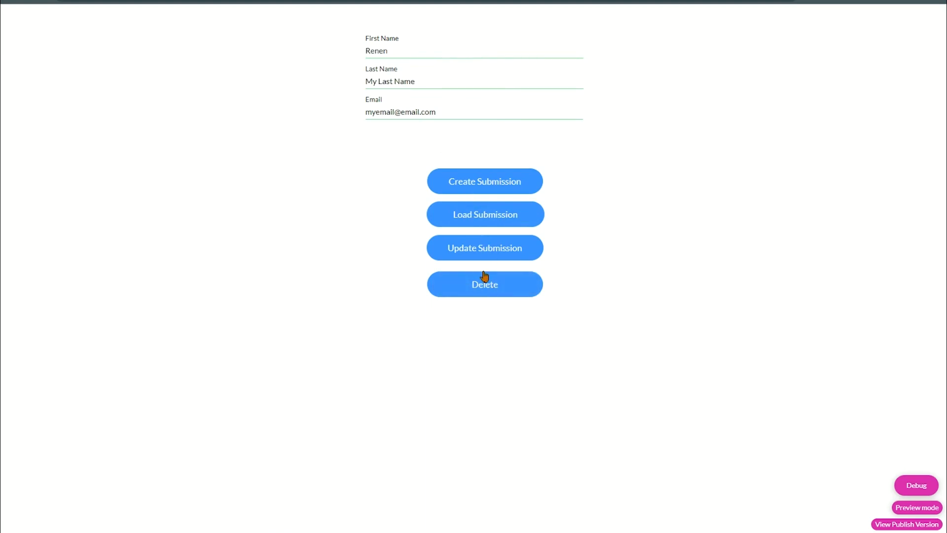
# Clear the First Name, Last Name and Email fields and try to load the deleted submission
pyautogui.moveTo(427, 50); pyautogui.dragTo(365, 52)
pyautogui.press('BackSpace')
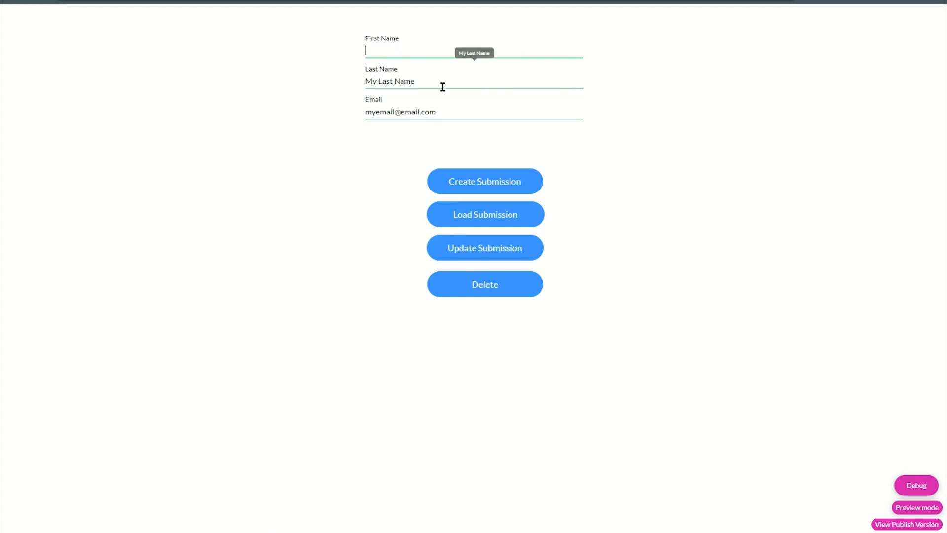
pyautogui.moveTo(441, 84); pyautogui.dragTo(365, 82)
pyautogui.press('BackSpace')
pyautogui.moveTo(442, 112); pyautogui.dragTo(366, 112)
pyautogui.press('BackSpace')
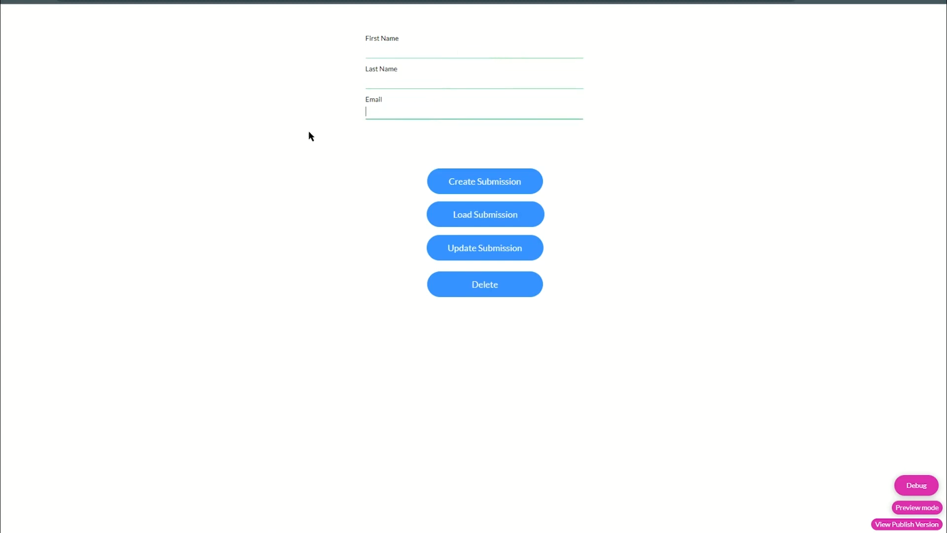
pyautogui.click(461, 217)
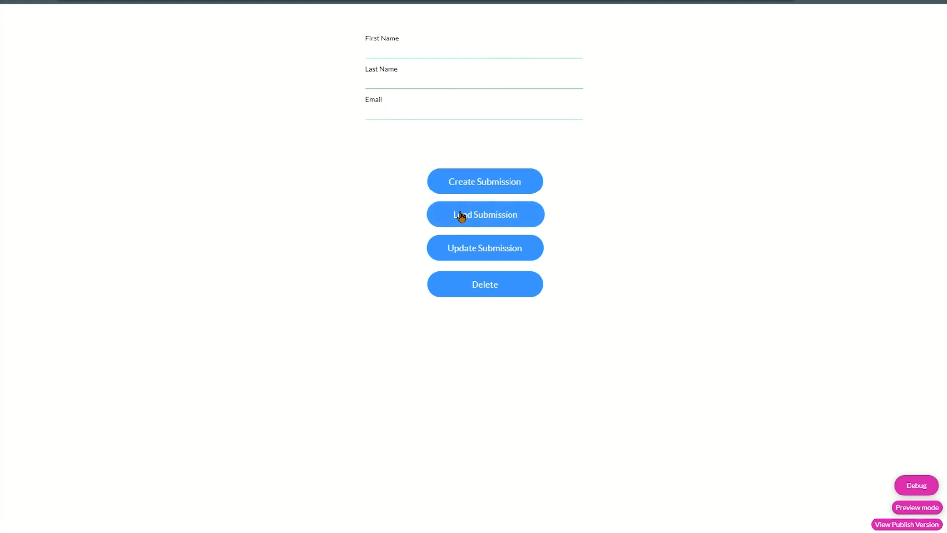